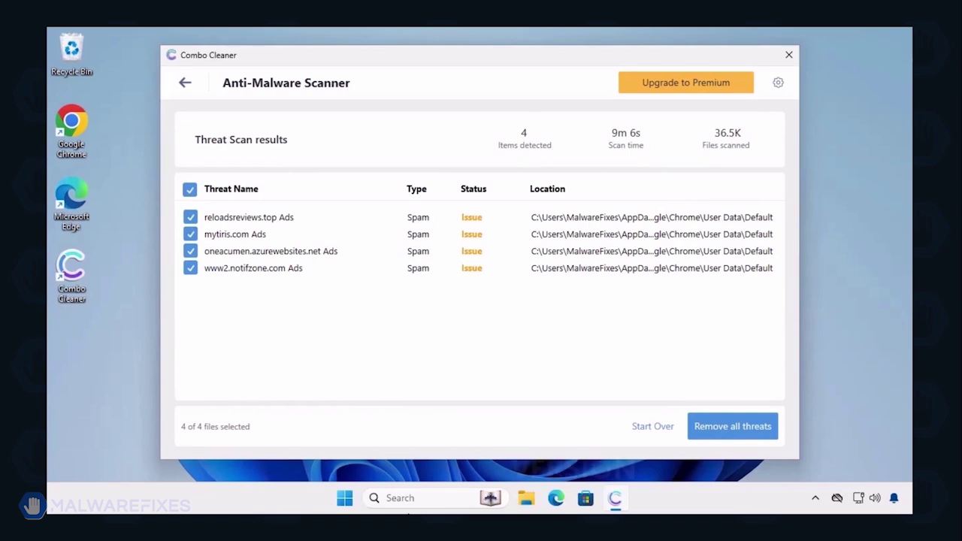
- Remove all the threats selected in the Anti-Malware Scanner's threat scan results
{"action": "left_click", "coordinate": [729, 427]}
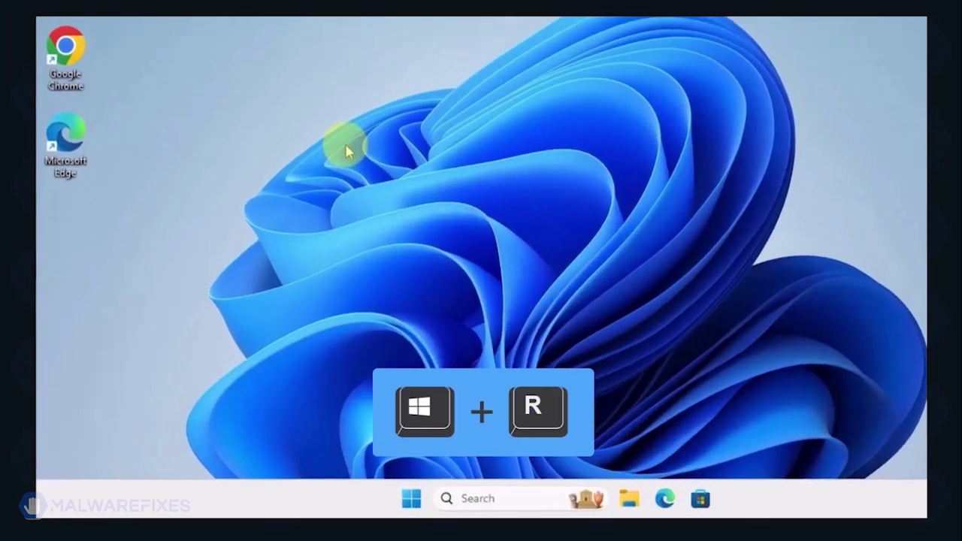
- Open System Configuration by running msconfig from the Run dialog
{"action": "key", "text": "super+r"}
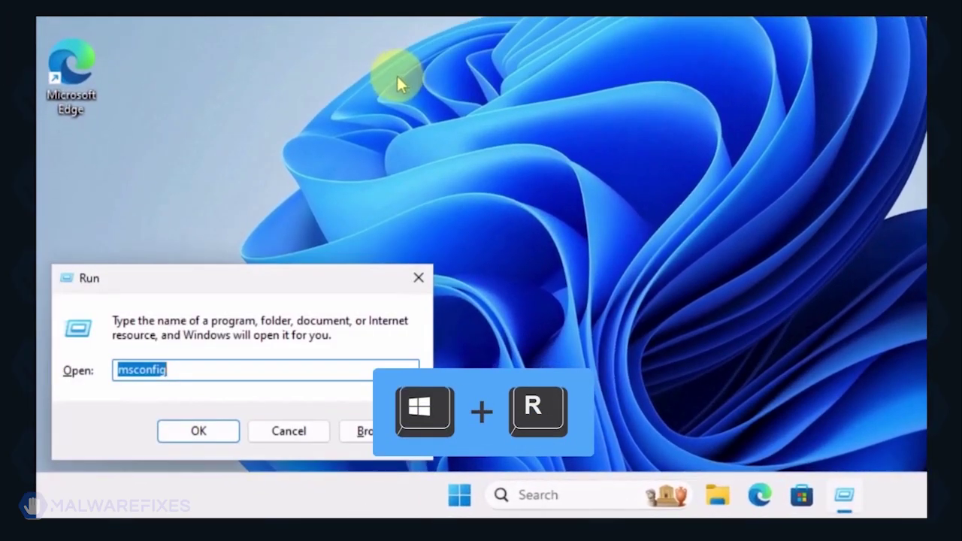
{"action": "left_click", "coordinate": [223, 371]}
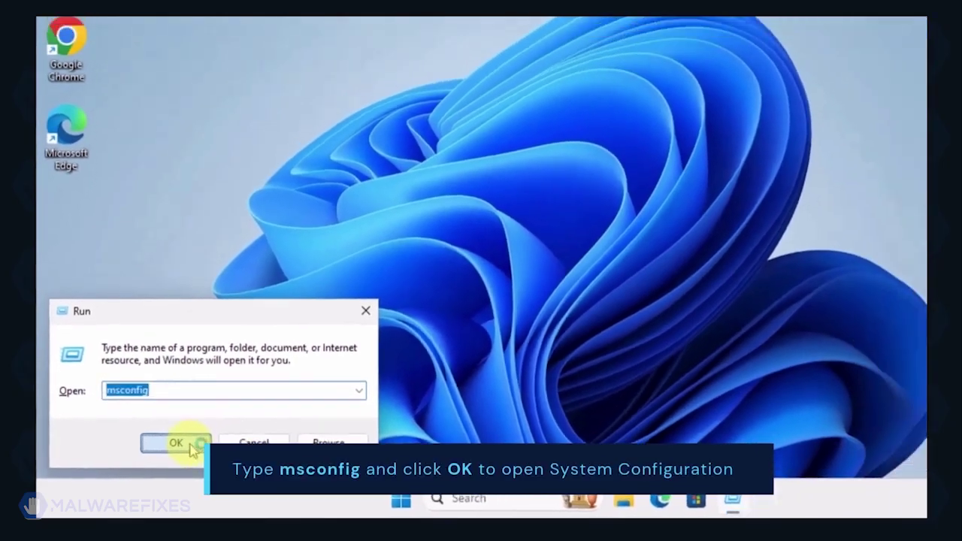
{"action": "left_click", "coordinate": [203, 431]}
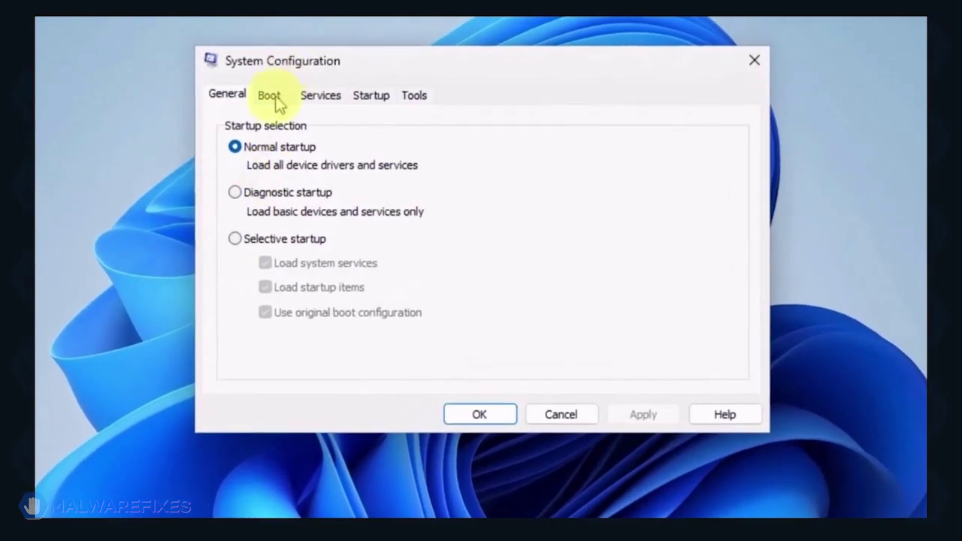
- Enable Safe boot with the Network option in the boot settings, apply the change and restart the computer
{"action": "left_click", "coordinate": [272, 98]}
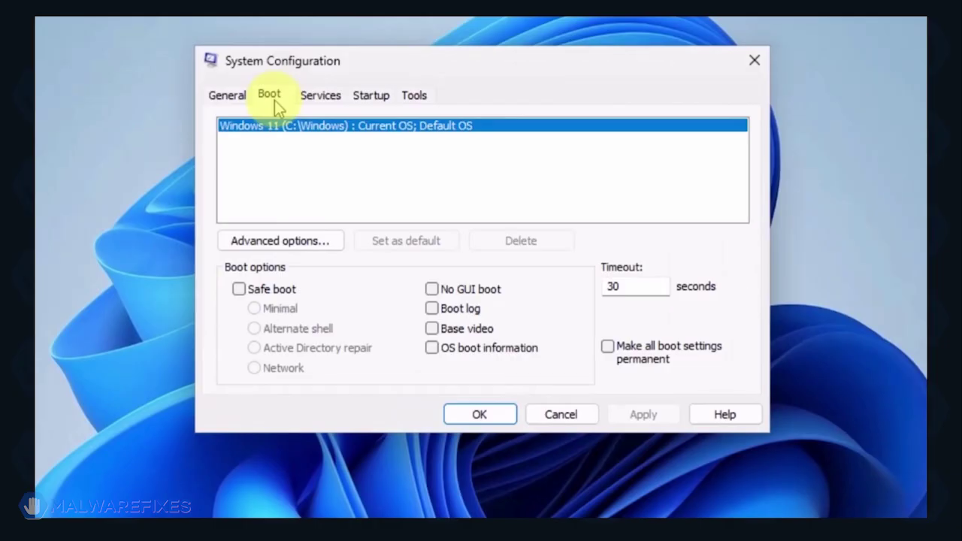
{"action": "left_click", "coordinate": [239, 289]}
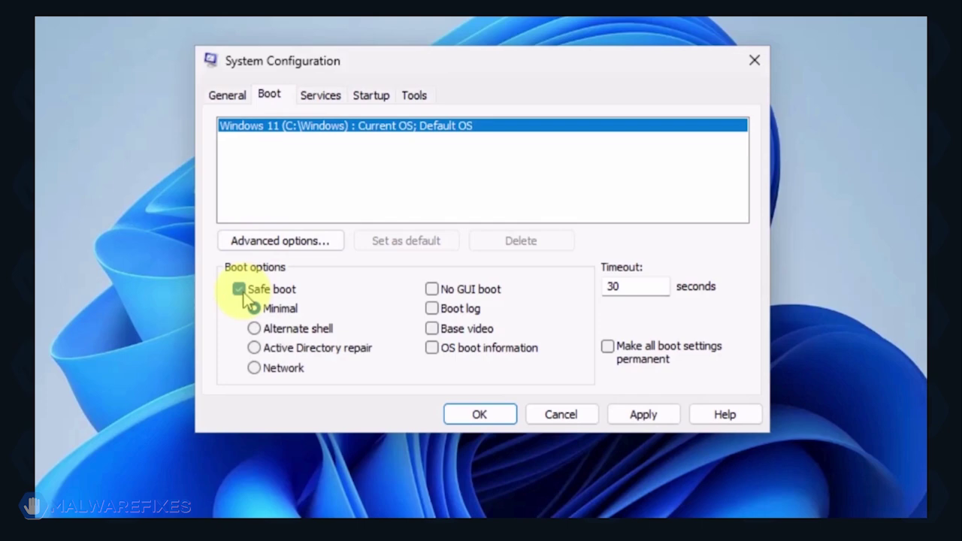
{"action": "left_click", "coordinate": [255, 370]}
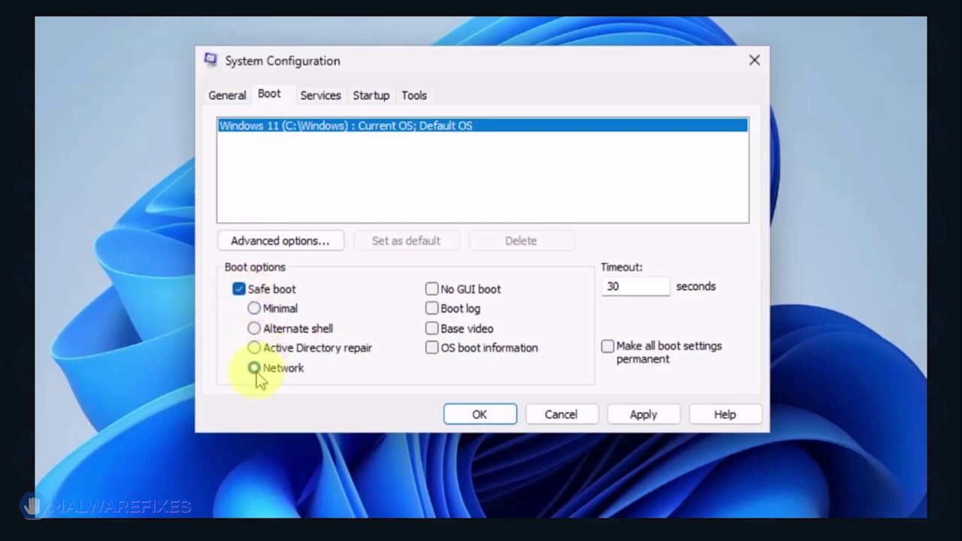
{"action": "left_click", "coordinate": [652, 418]}
{"action": "left_click", "coordinate": [654, 418]}
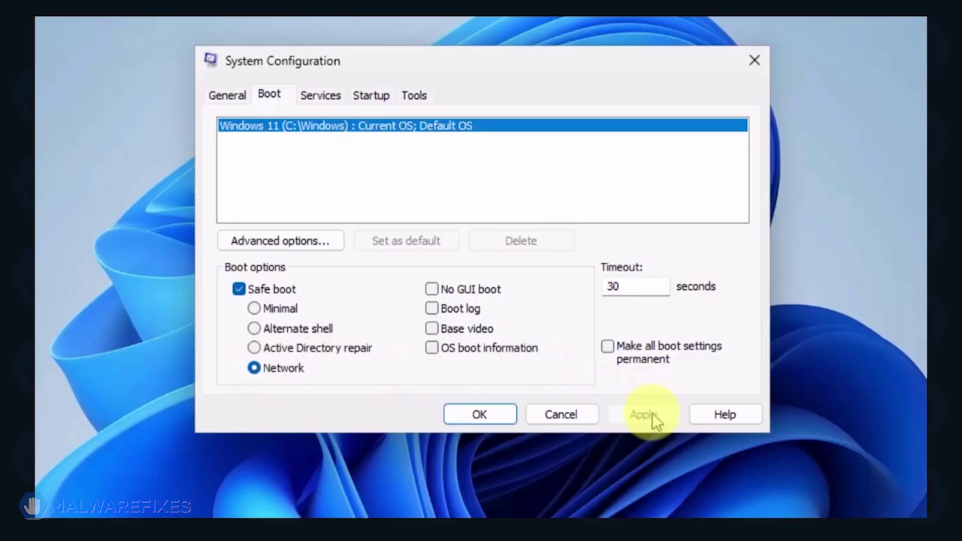
{"action": "left_click", "coordinate": [460, 421]}
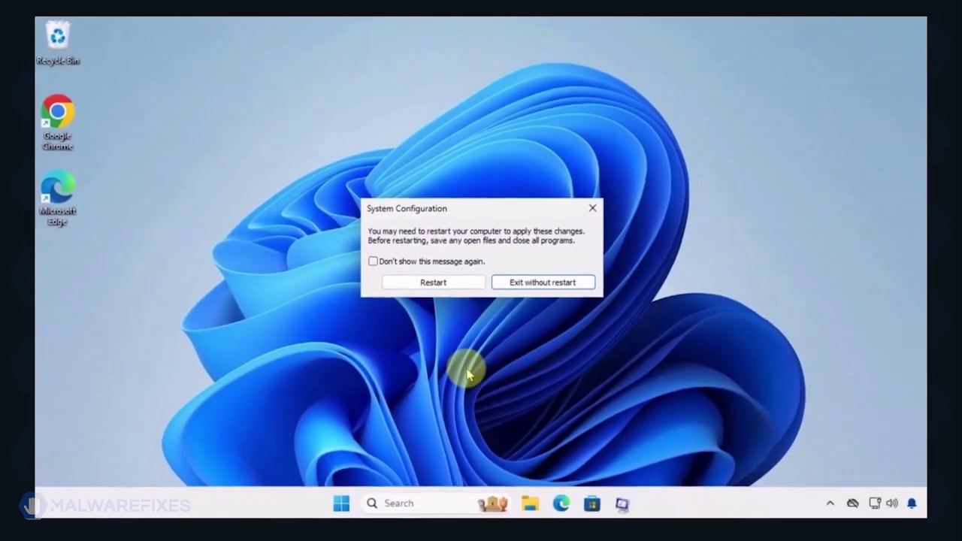
{"action": "left_click", "coordinate": [450, 289]}
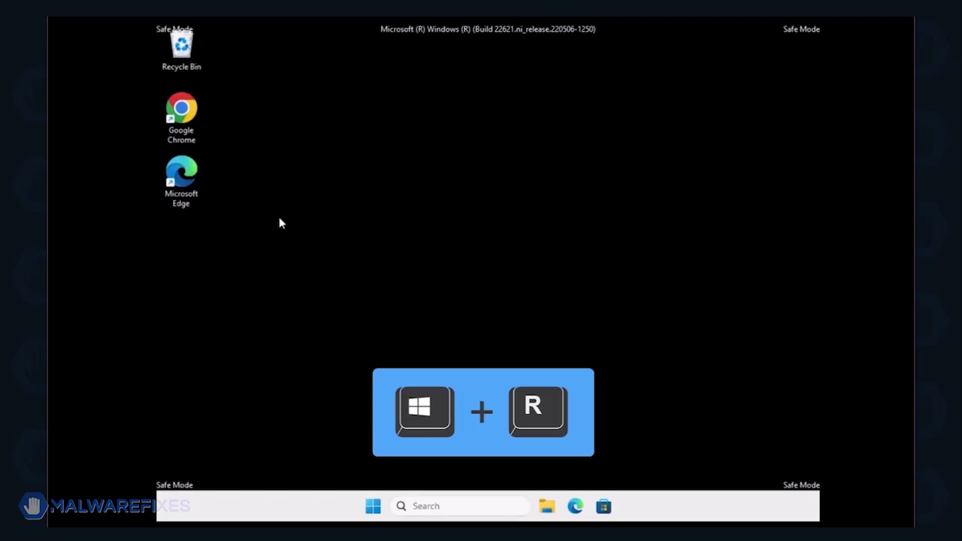
- Open Programs and Features by running appwiz.cpl from the Run dialog
{"action": "left_click", "coordinate": [173, 359]}
{"action": "key", "text": "super+r"}
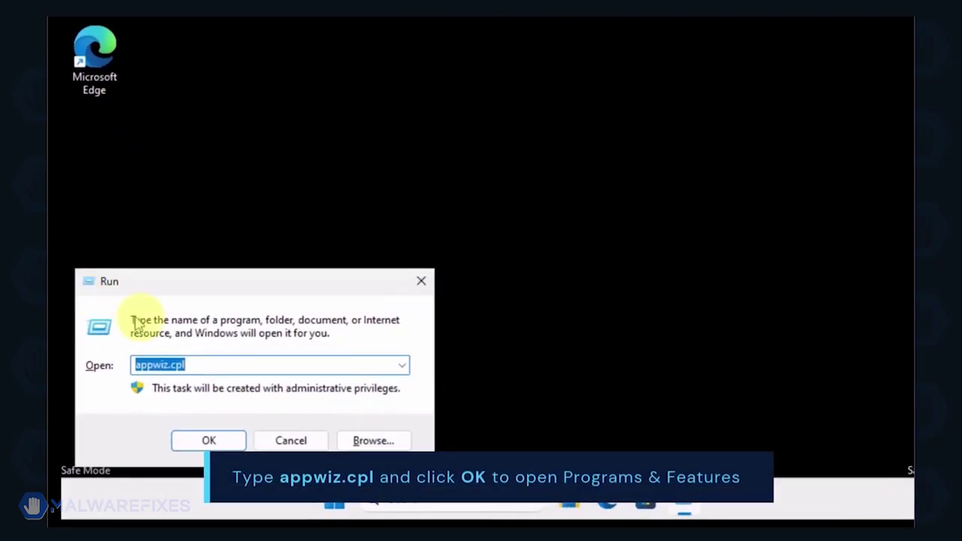
{"action": "left_click", "coordinate": [210, 367]}
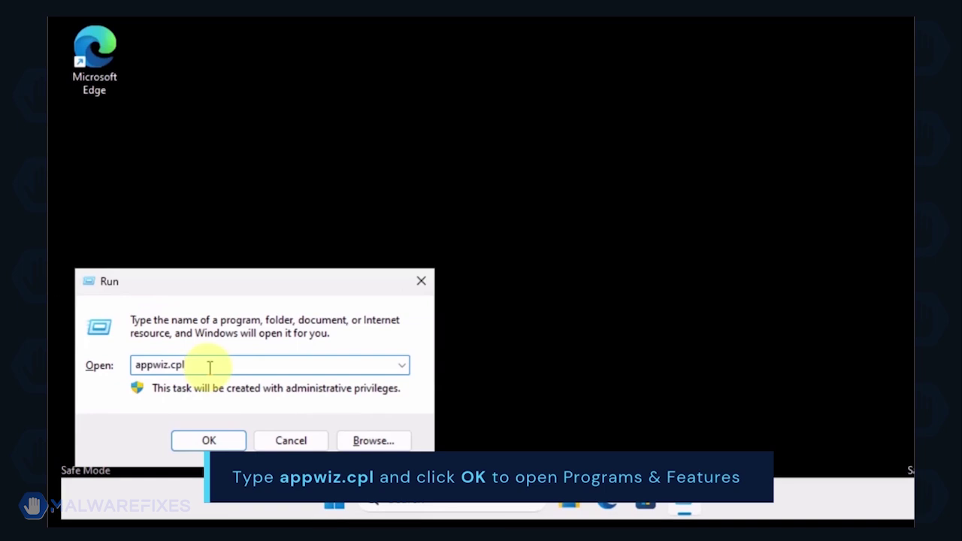
{"action": "left_click", "coordinate": [214, 439]}
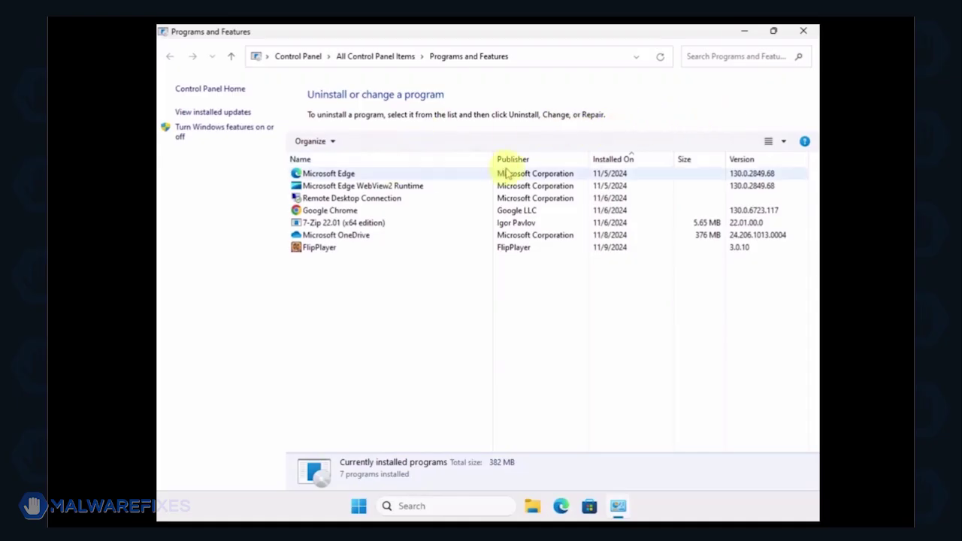
- Sort the installed programs by newest installation date, uninstall FlipPlayer and close Programs and Features
{"action": "left_click", "coordinate": [613, 160]}
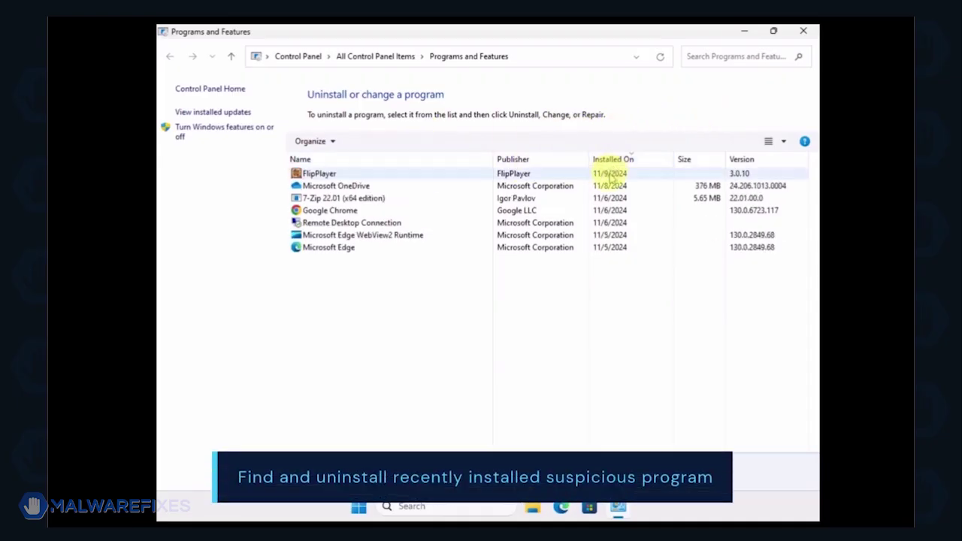
{"action": "left_click", "coordinate": [611, 174]}
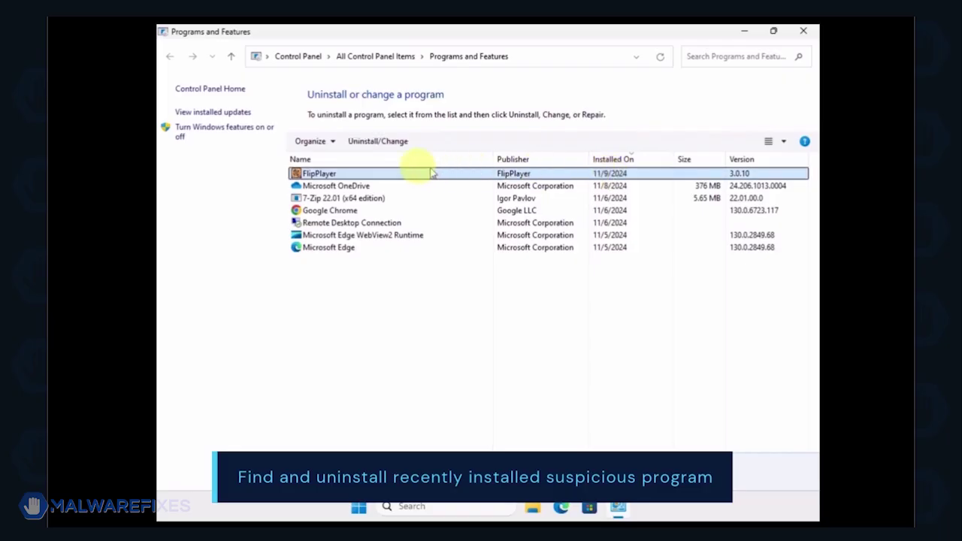
{"action": "left_click", "coordinate": [376, 144]}
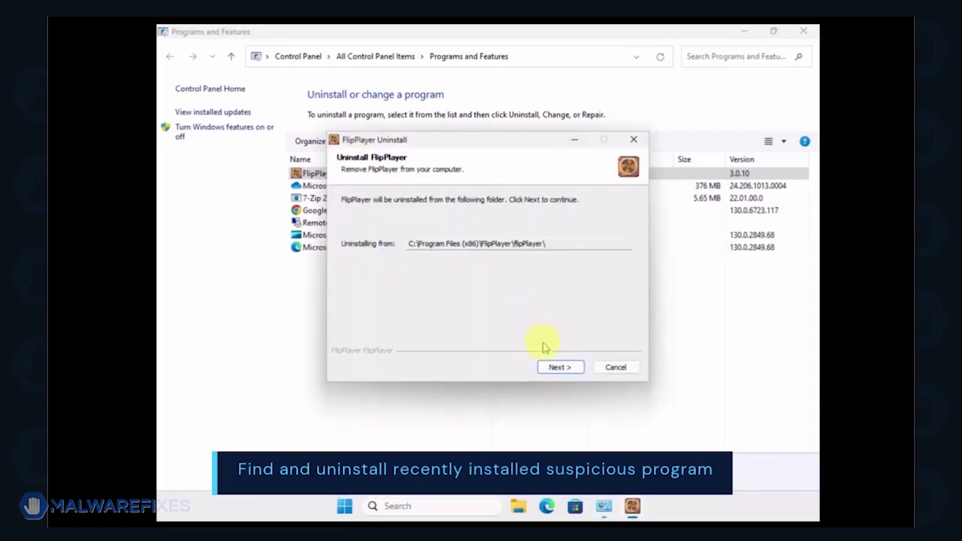
{"action": "left_click", "coordinate": [553, 368]}
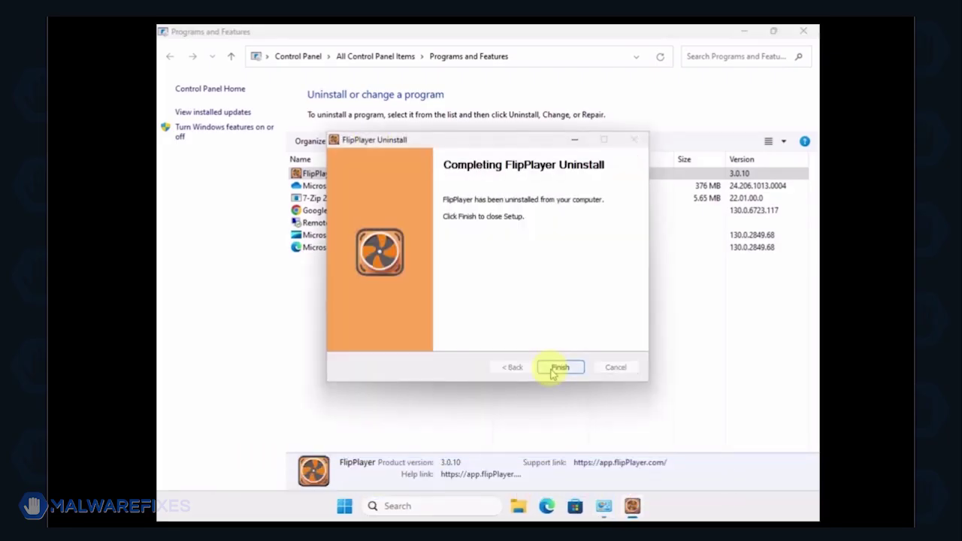
{"action": "left_click", "coordinate": [560, 367]}
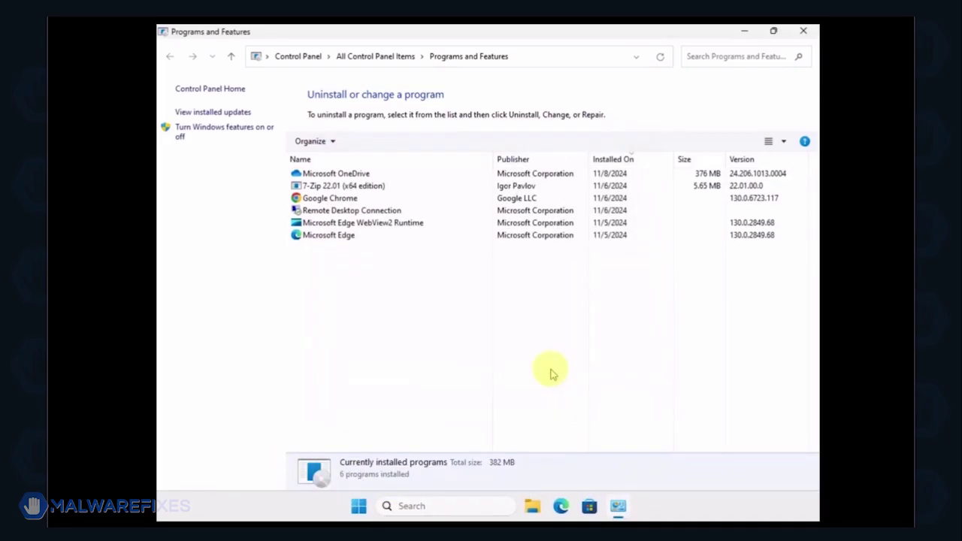
{"action": "left_click", "coordinate": [803, 33]}
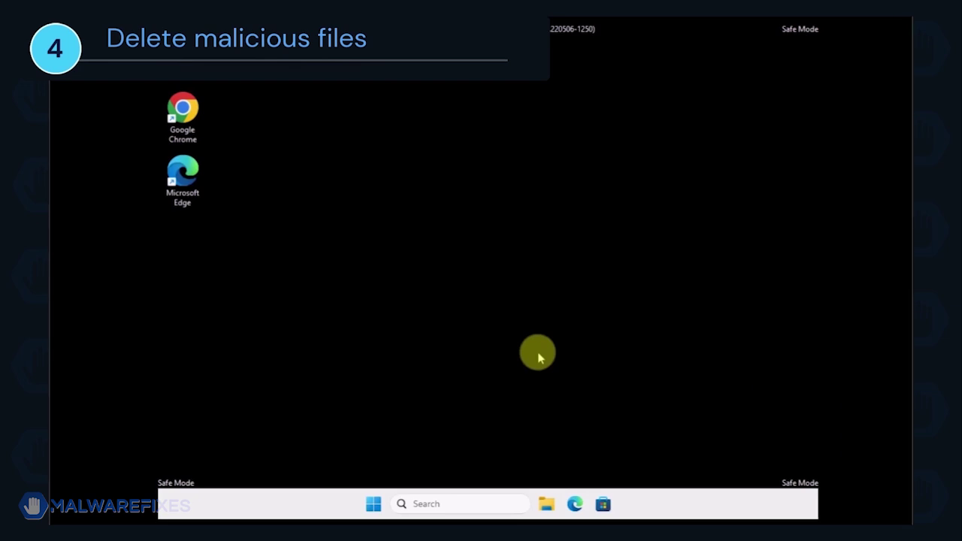
- Switch to File Explorer and turn on the display of hidden items
{"action": "left_click", "coordinate": [547, 507]}
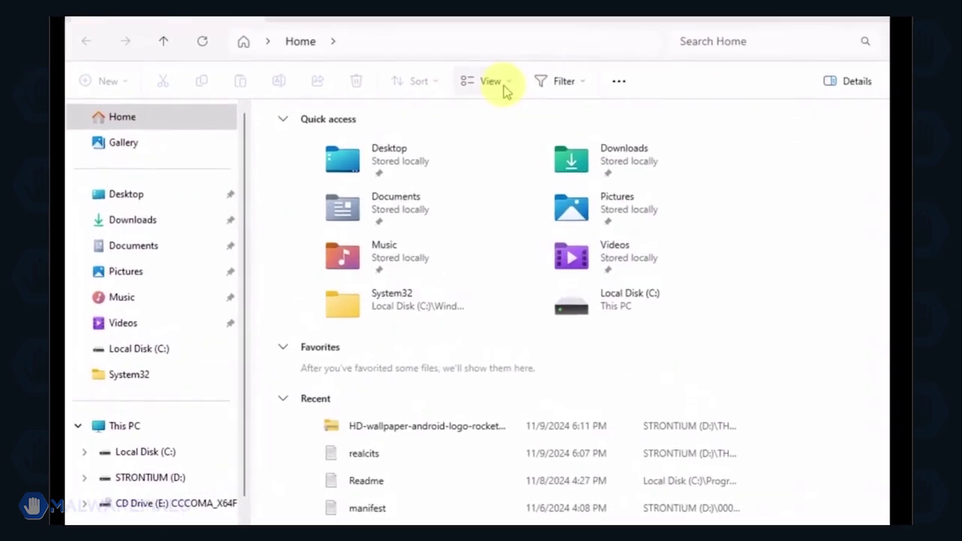
{"action": "left_click", "coordinate": [508, 87]}
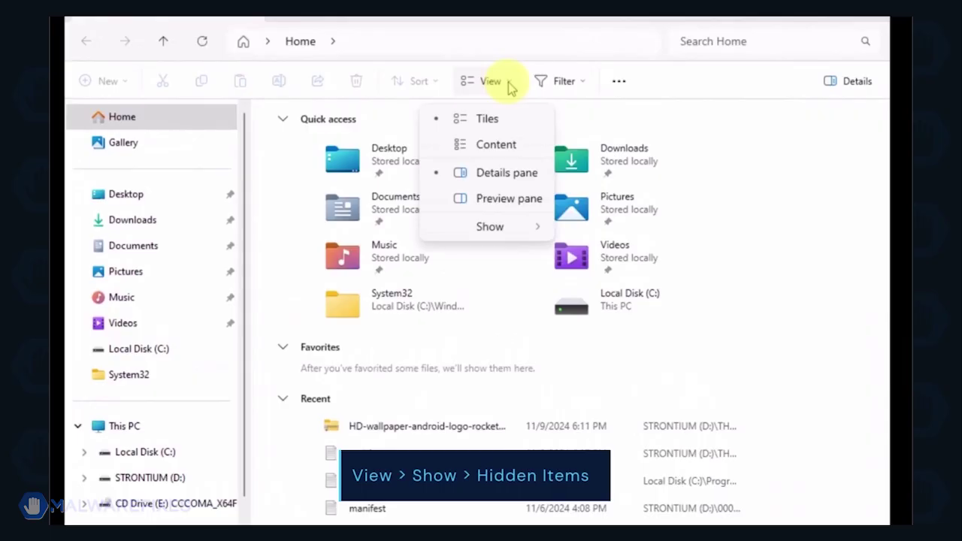
{"action": "mouse_move", "coordinate": [513, 232]}
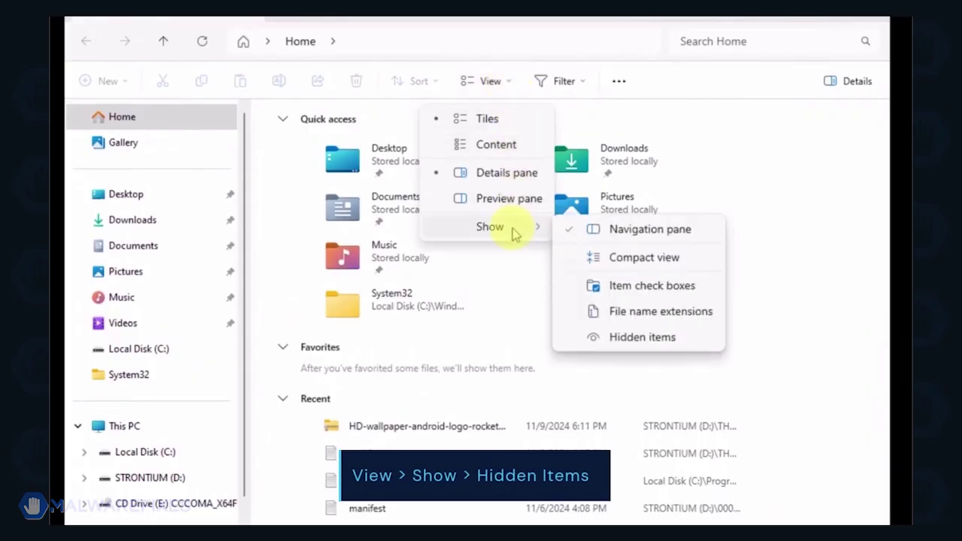
{"action": "left_click", "coordinate": [659, 341]}
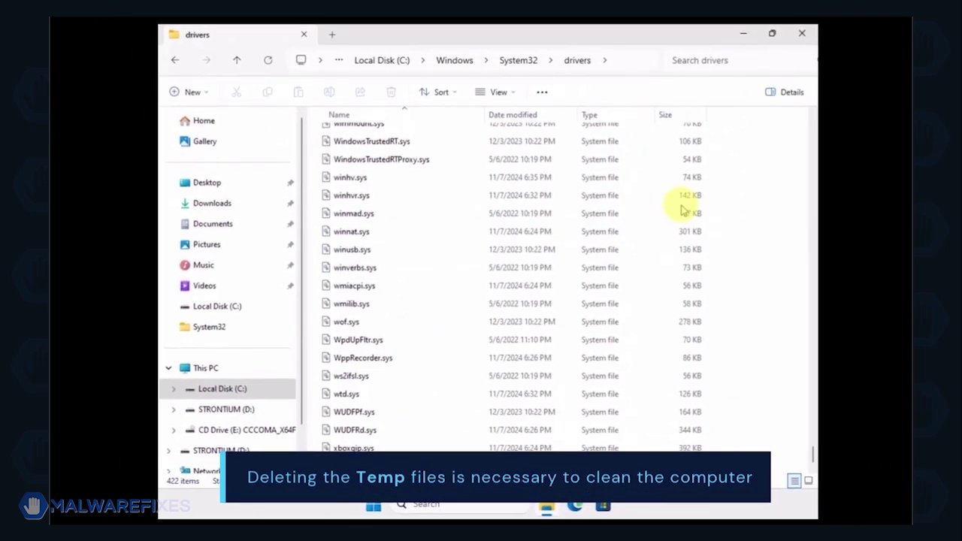
- Go to the folder C:\Users\MalwareFixes\AppData\Local\Temp
{"action": "left_click", "coordinate": [247, 389]}
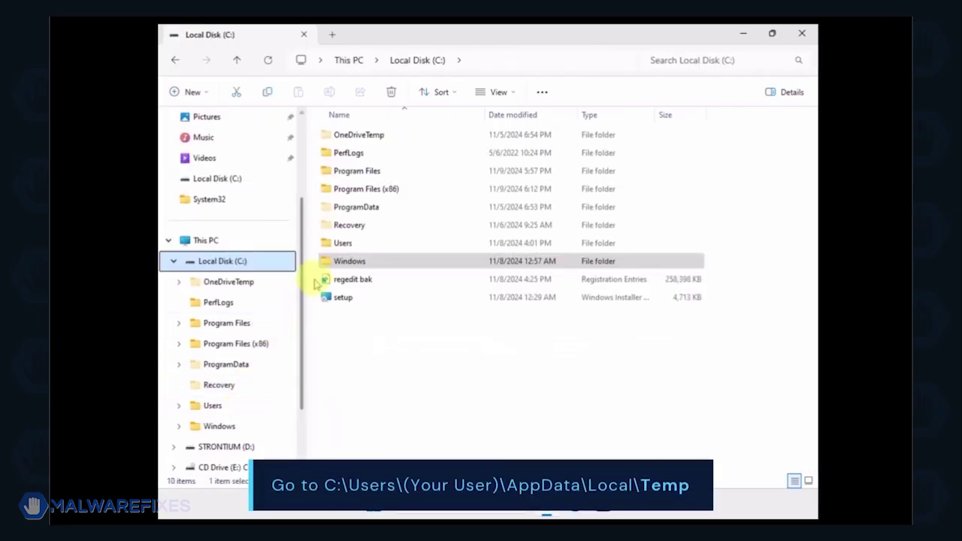
{"action": "double_click", "coordinate": [340, 245]}
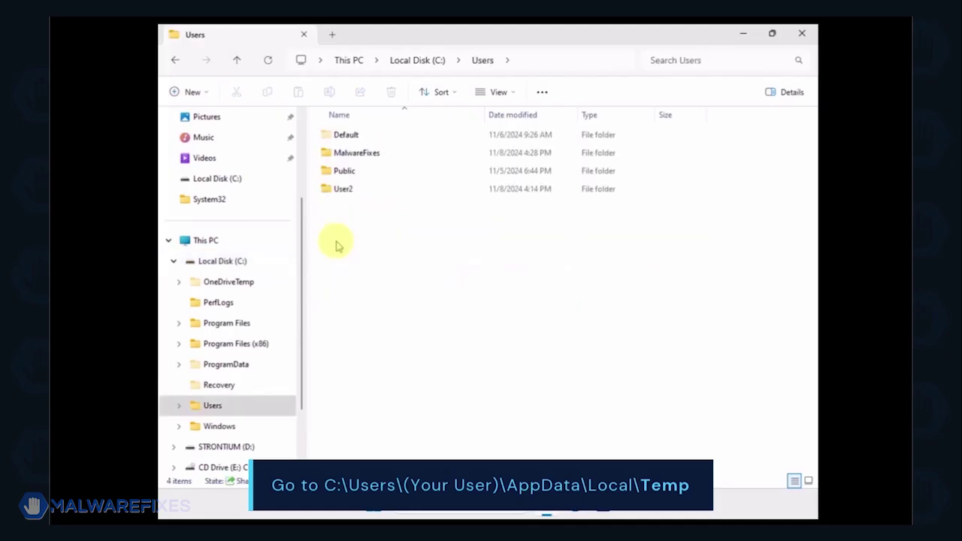
{"action": "double_click", "coordinate": [348, 155]}
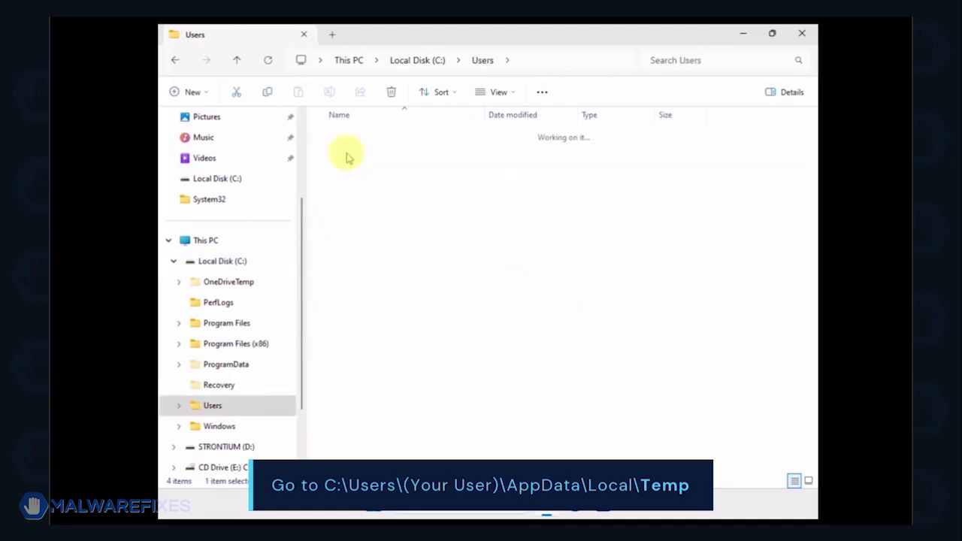
{"action": "double_click", "coordinate": [346, 136]}
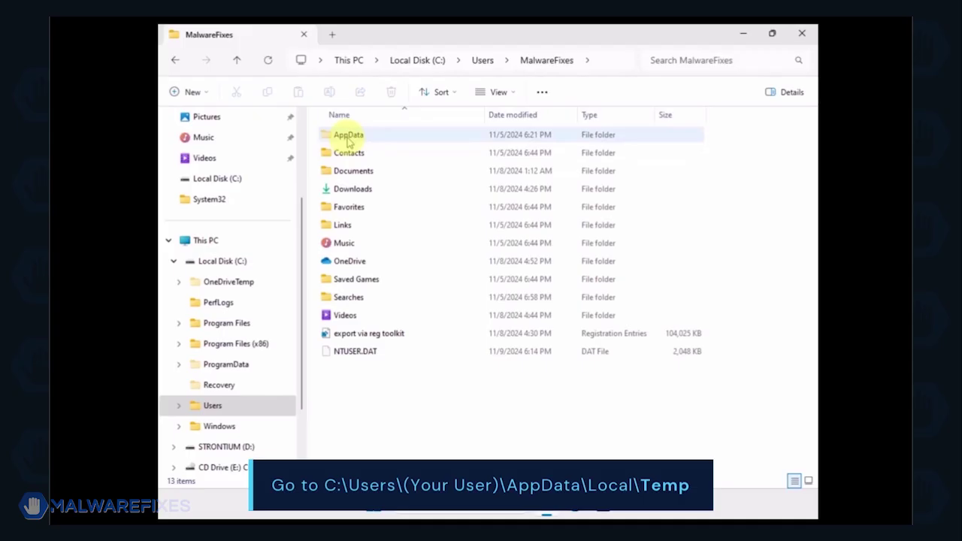
{"action": "double_click", "coordinate": [348, 137]}
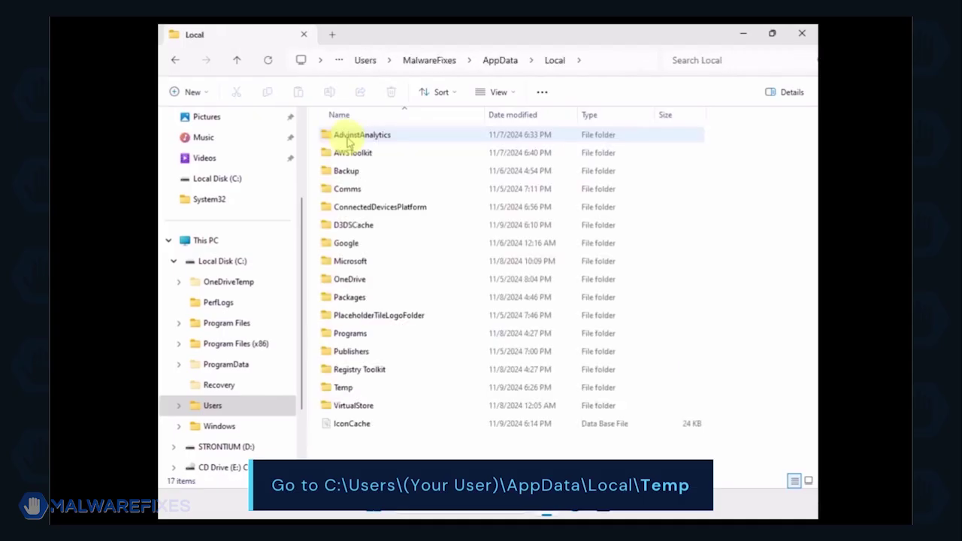
{"action": "double_click", "coordinate": [340, 388]}
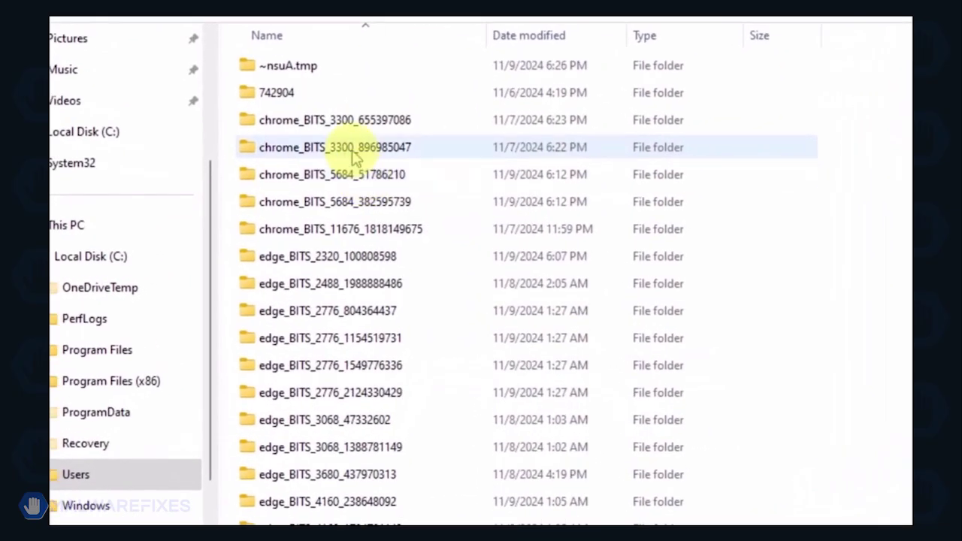
- Delete all files and folders in the Temp folder and clear the remaining selection
{"action": "key", "text": "ctrl+a"}
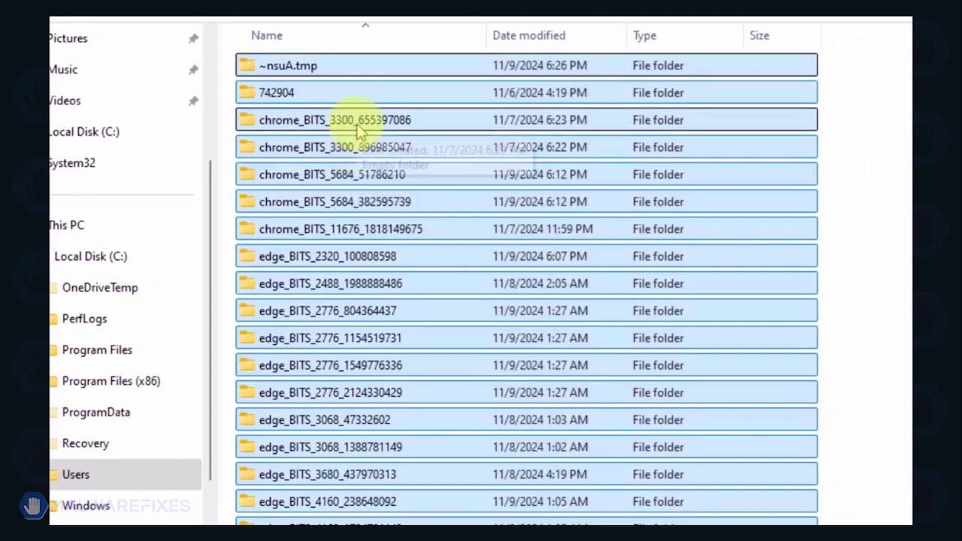
{"action": "right_click", "coordinate": [358, 130]}
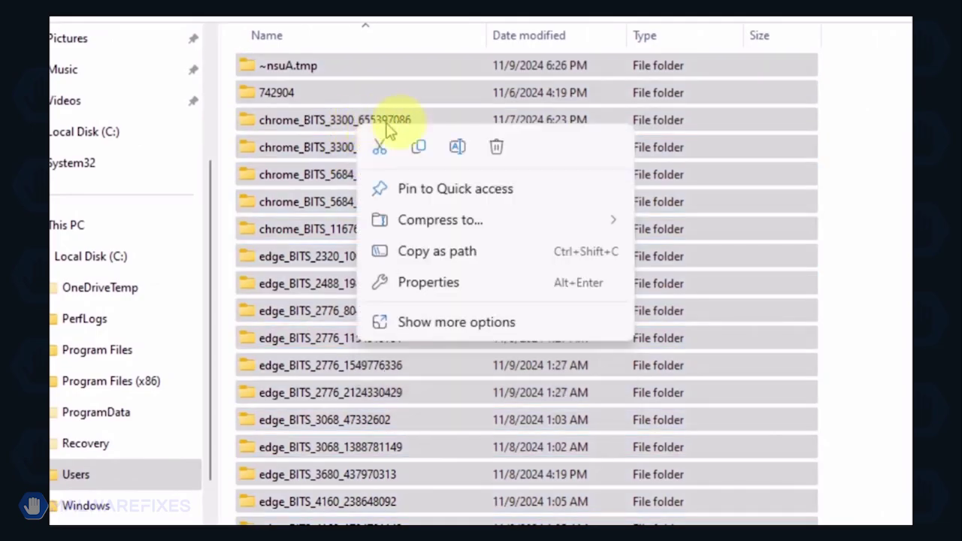
{"action": "left_click", "coordinate": [498, 148]}
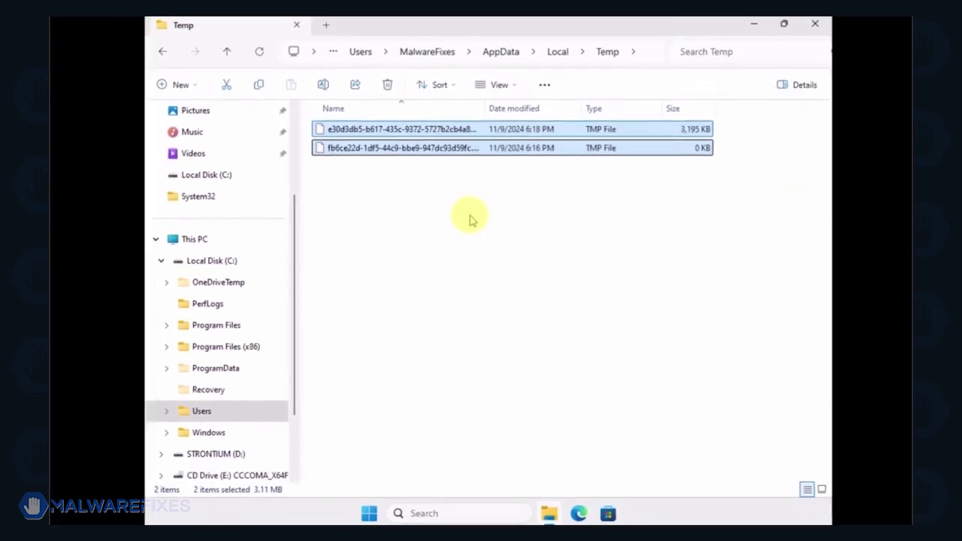
{"action": "left_click", "coordinate": [472, 219]}
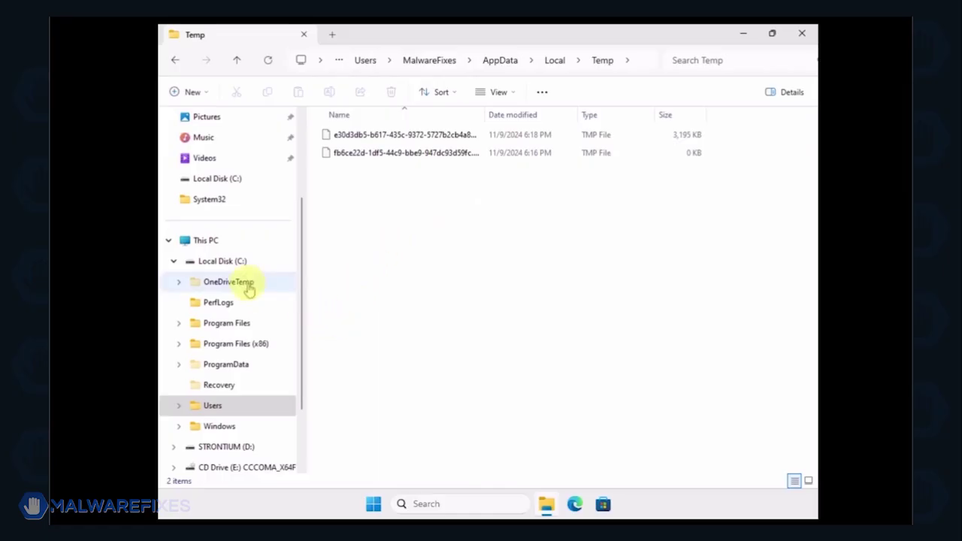
- Go to the folder C:\ProgramData\Microsoft\Windows Defender
{"action": "left_click", "coordinate": [222, 261]}
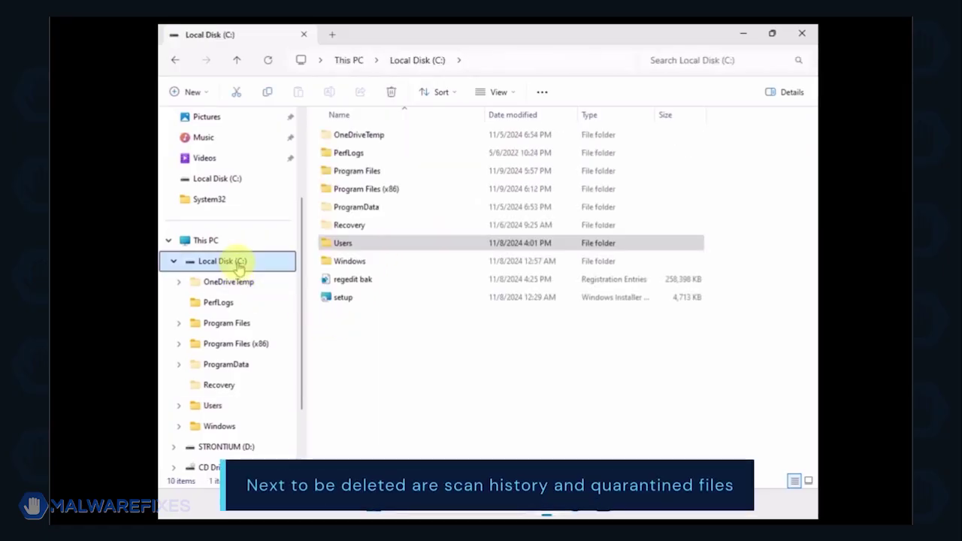
{"action": "double_click", "coordinate": [365, 209]}
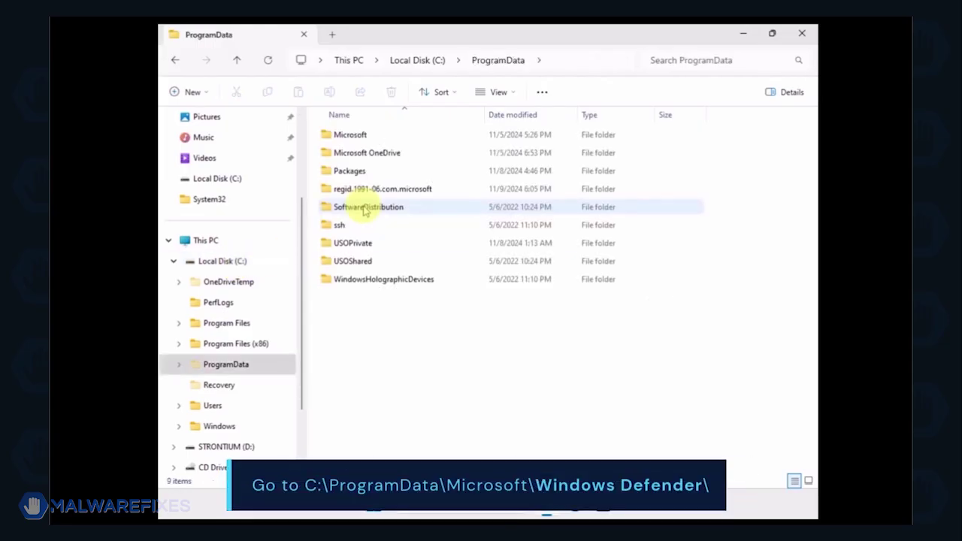
{"action": "double_click", "coordinate": [349, 136]}
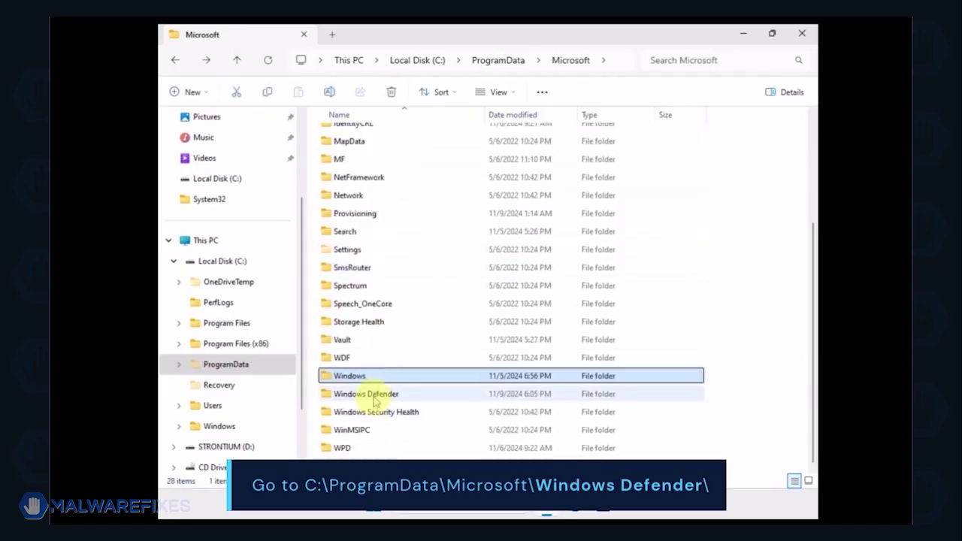
{"action": "double_click", "coordinate": [374, 395]}
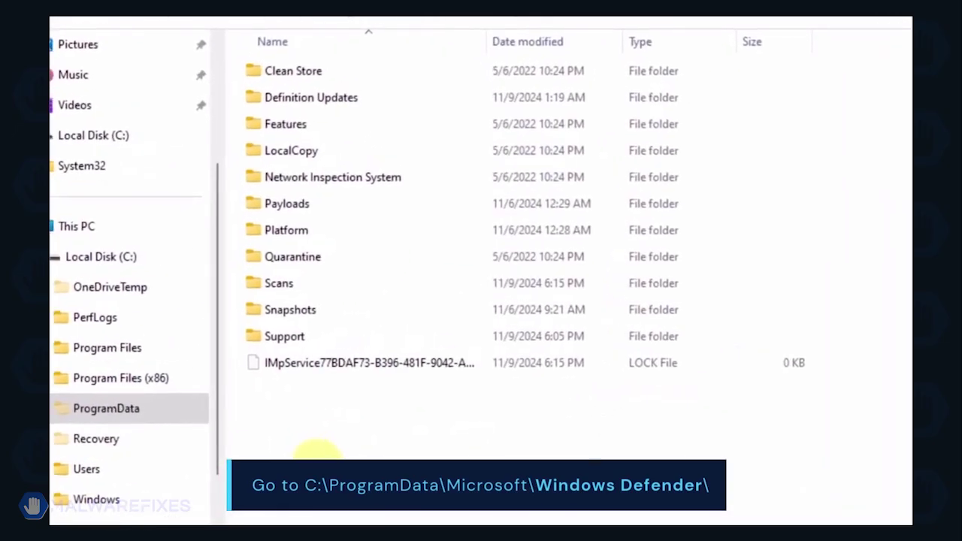
- Delete the Quarantine folder from the Windows Defender folder
{"action": "left_click", "coordinate": [303, 263]}
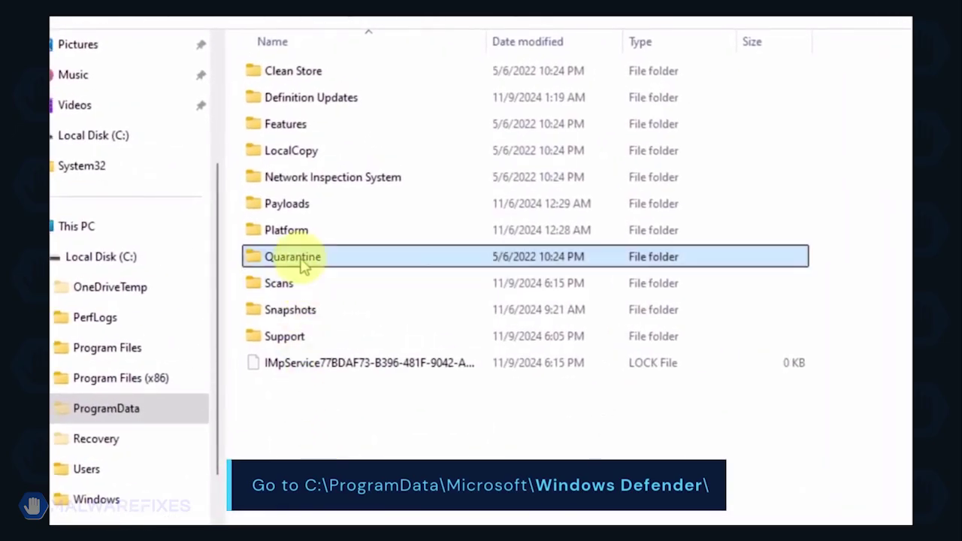
{"action": "right_click", "coordinate": [358, 267]}
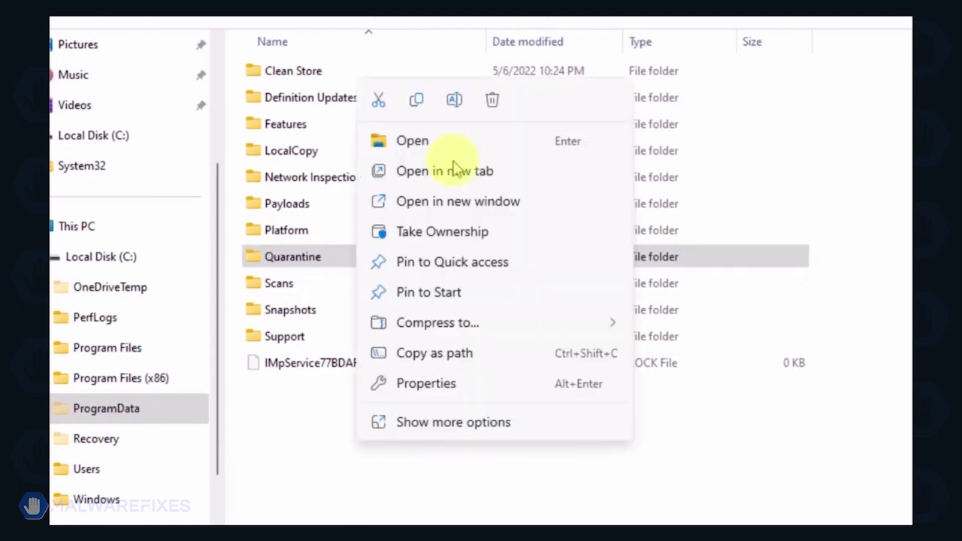
{"action": "left_click", "coordinate": [490, 102]}
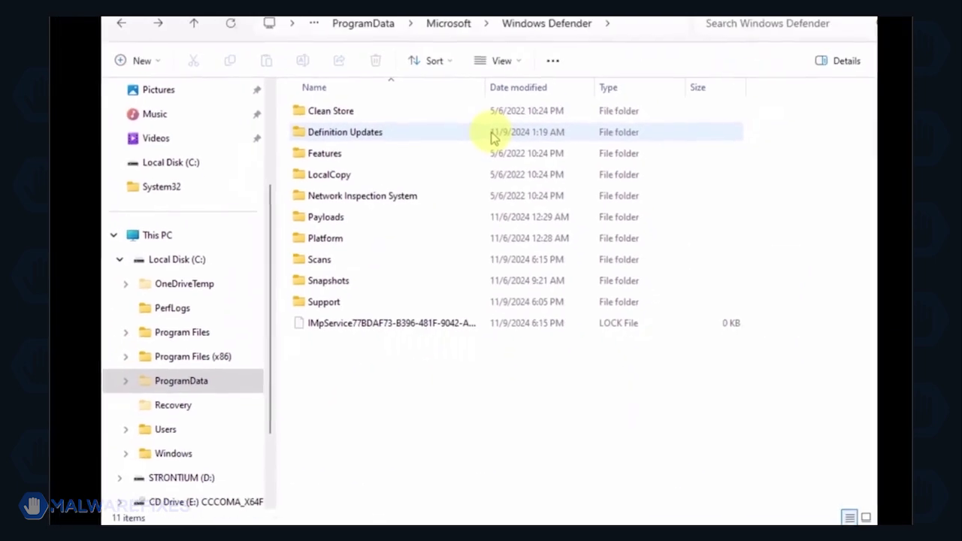
- Go to Scans\History\Results inside the Windows Defender folder and delete the Quick and Resource folders
{"action": "double_click", "coordinate": [364, 264]}
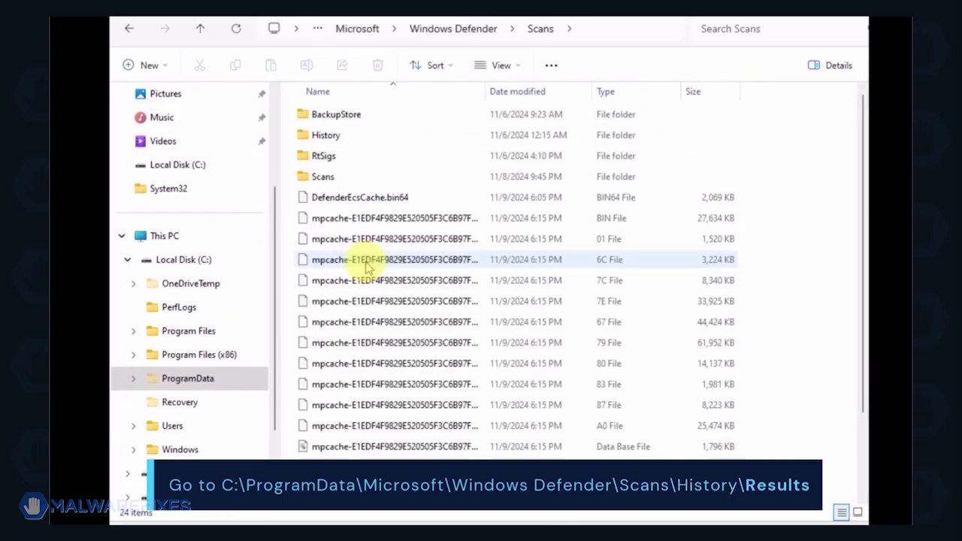
{"action": "double_click", "coordinate": [327, 136]}
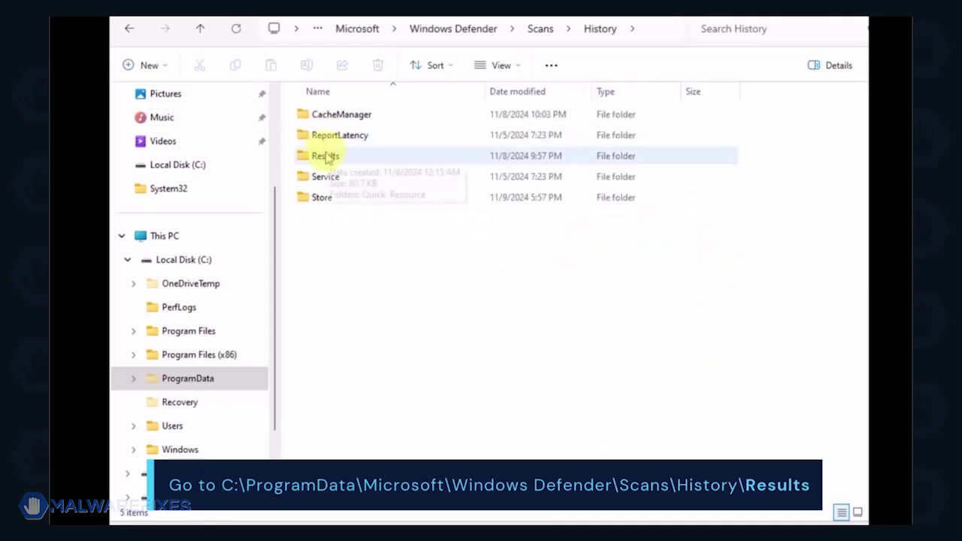
{"action": "double_click", "coordinate": [325, 156]}
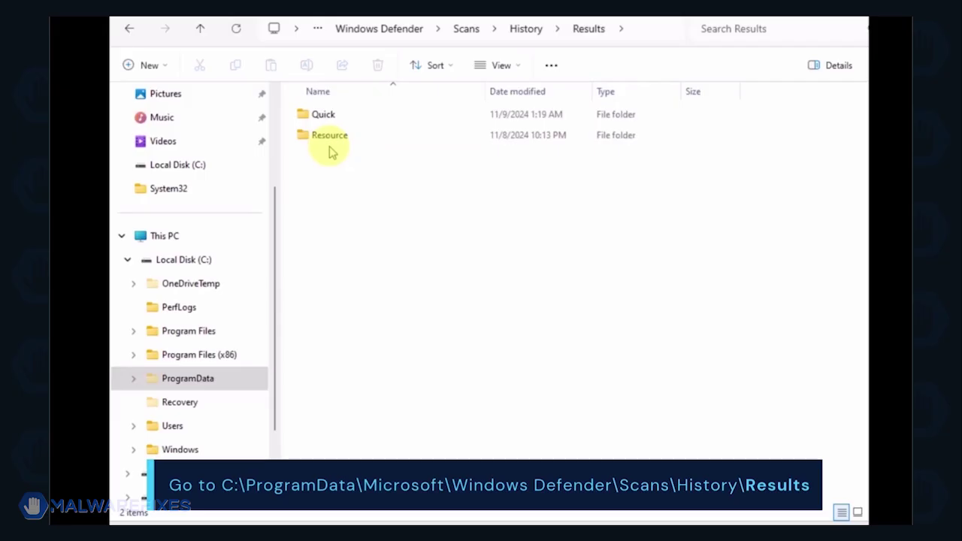
{"action": "key", "text": "ctrl+a"}
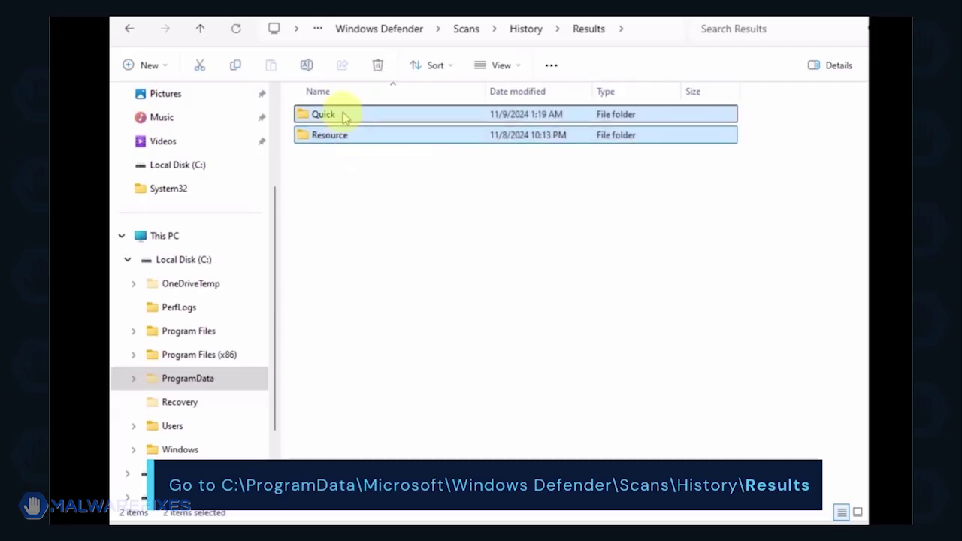
{"action": "right_click", "coordinate": [343, 118]}
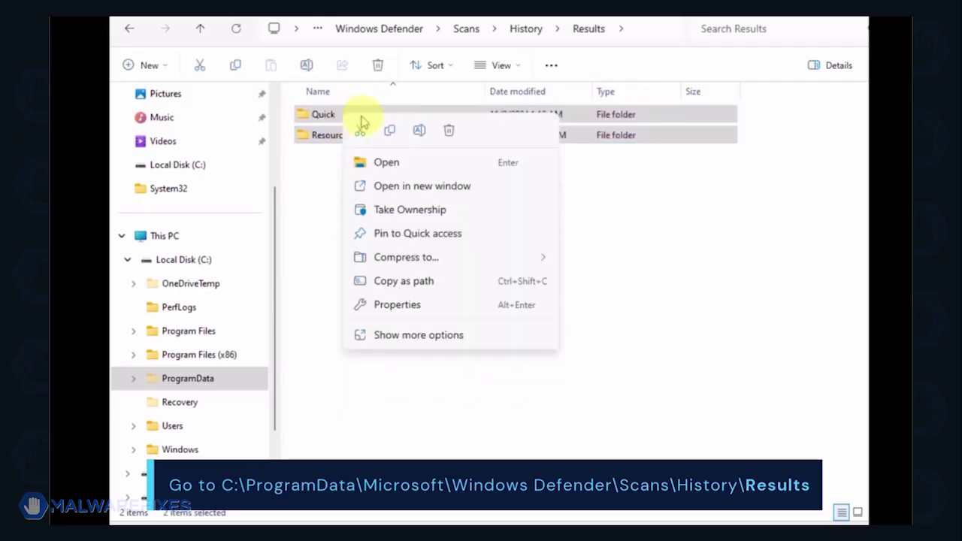
{"action": "left_click", "coordinate": [445, 132]}
- Delete everything in the neighbouring History\Service folder, including the Unknown text document, and close File Explorer
{"action": "left_click", "coordinate": [124, 29]}
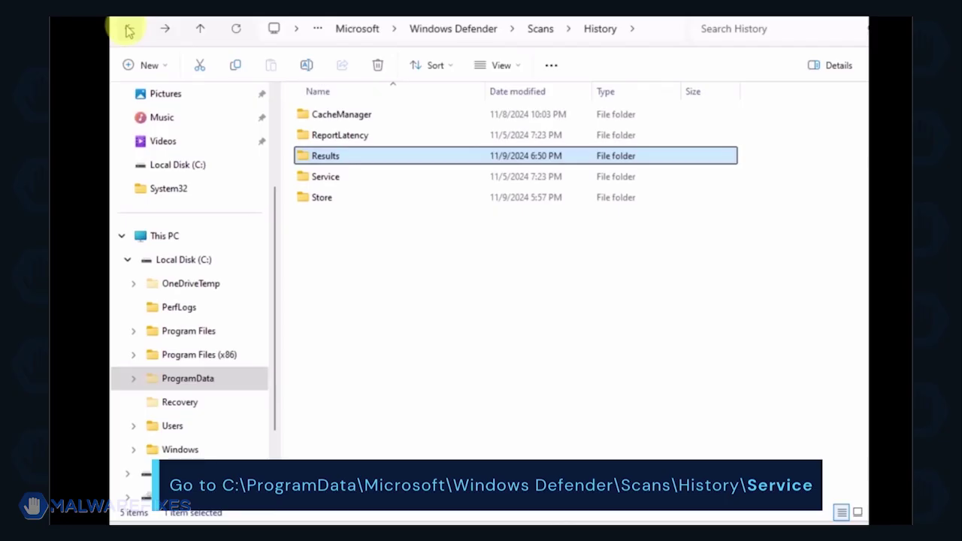
{"action": "double_click", "coordinate": [331, 177]}
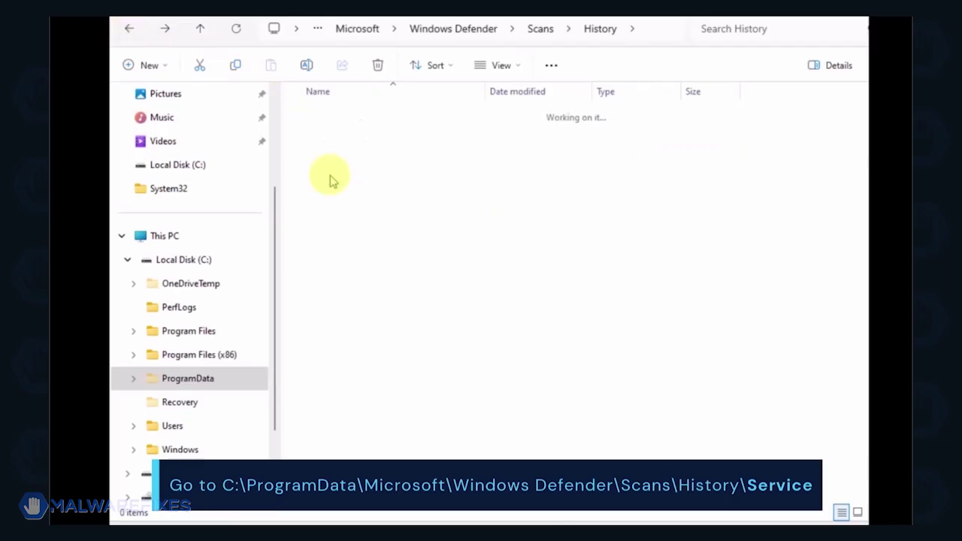
{"action": "key", "text": "ctrl+a"}
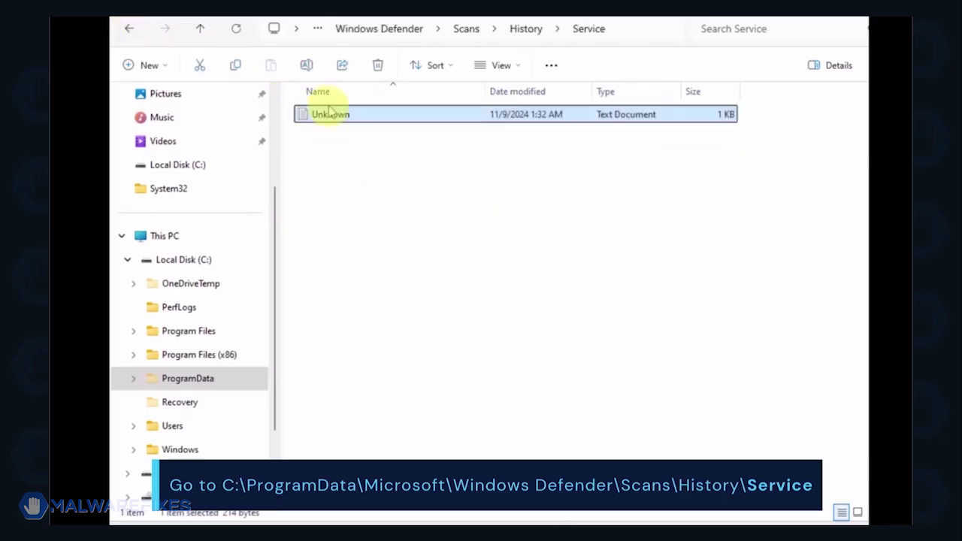
{"action": "right_click", "coordinate": [330, 119]}
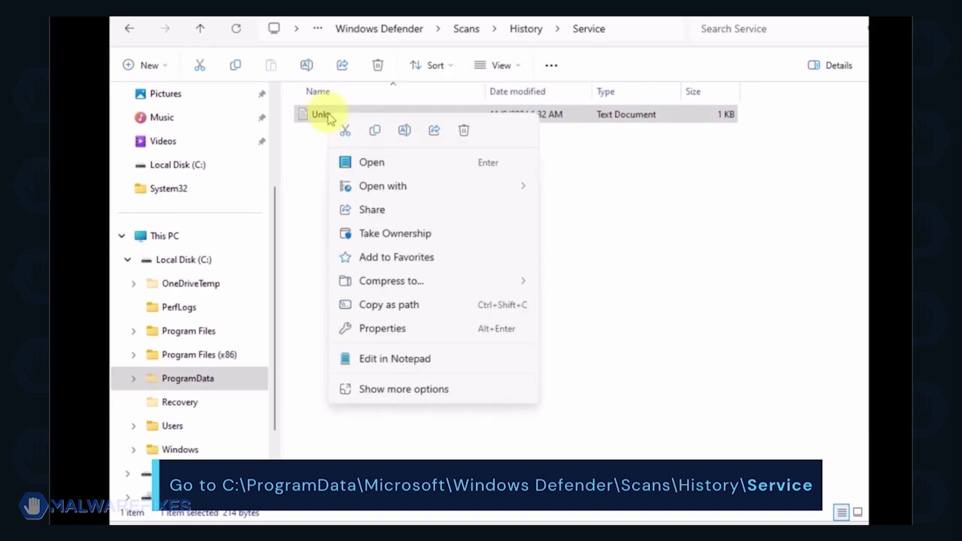
{"action": "left_click", "coordinate": [463, 132]}
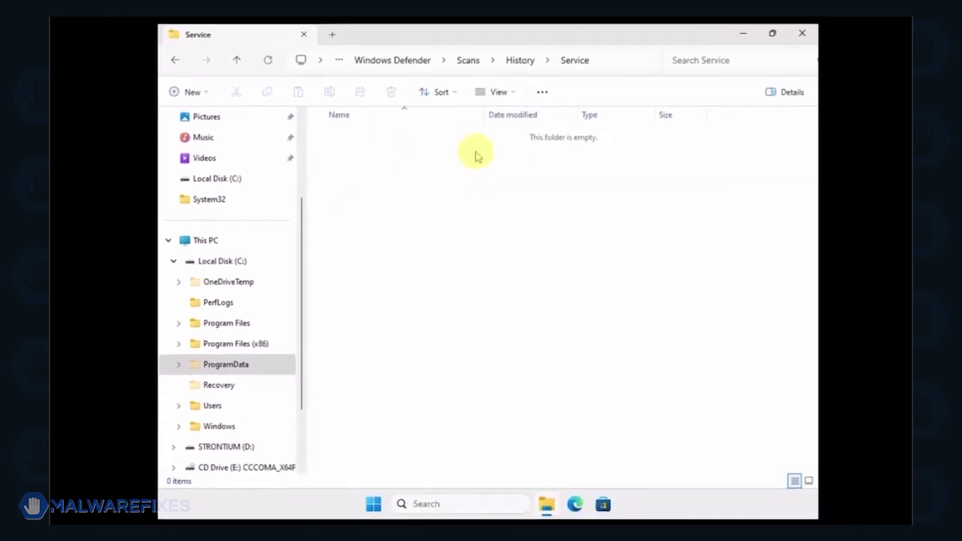
{"action": "left_click", "coordinate": [803, 35]}
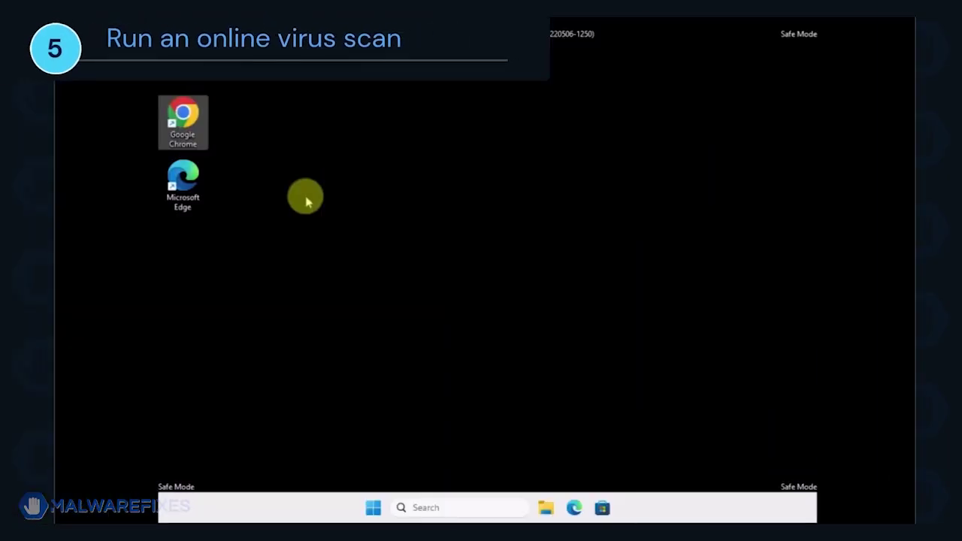
- Search Google in Chrome for "eSET's Free Online Scanner" and open ESET's online scanner page from the results
{"action": "double_click", "coordinate": [201, 126]}
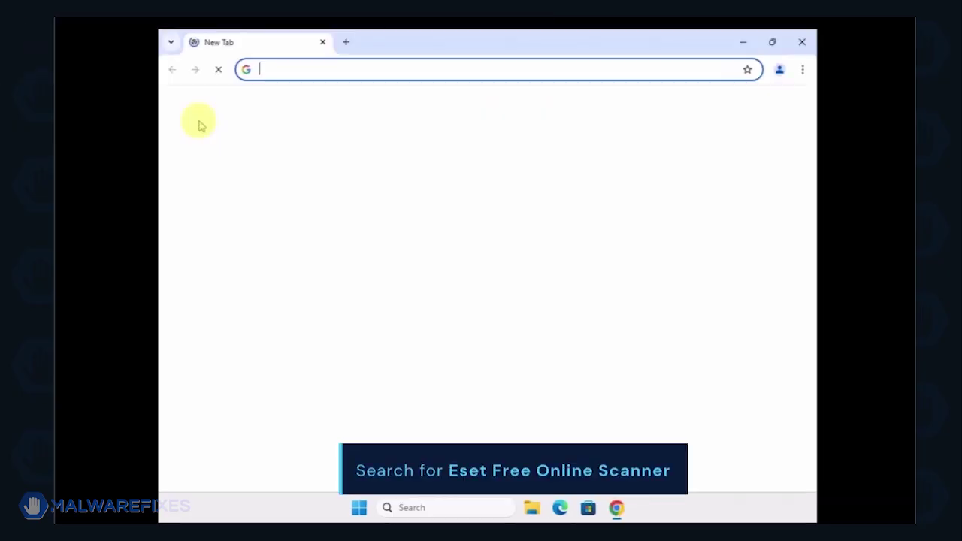
{"action": "left_click", "coordinate": [389, 267]}
{"action": "type", "text": "eSET's Free Online Scanner"}
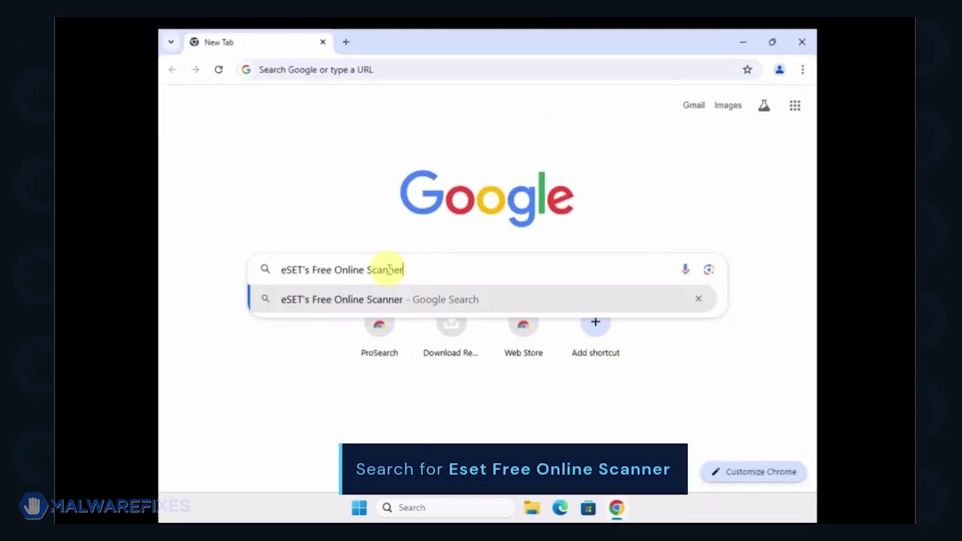
{"action": "key", "text": "Return"}
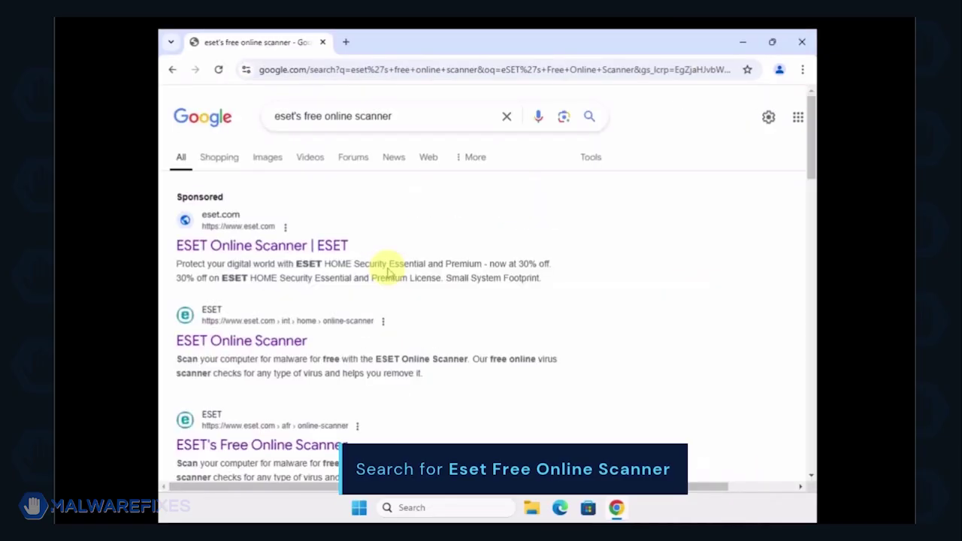
{"action": "scroll", "coordinate": [388, 269], "scroll_direction": "down", "scroll_amount": 3}
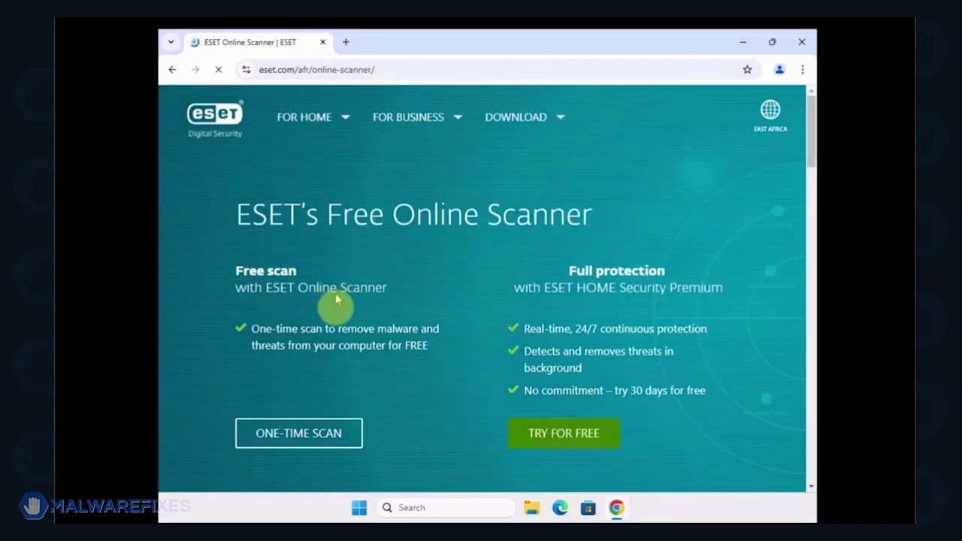
- Download the one-time scan file esetonlinescanner.exe and run it as administrator from the Downloads folder
{"action": "left_click", "coordinate": [310, 434]}
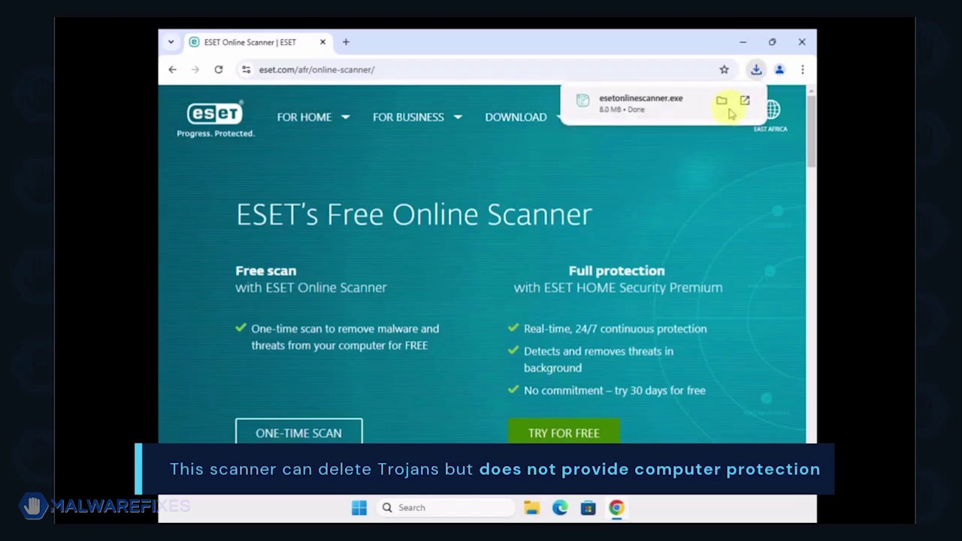
{"action": "left_click", "coordinate": [721, 102]}
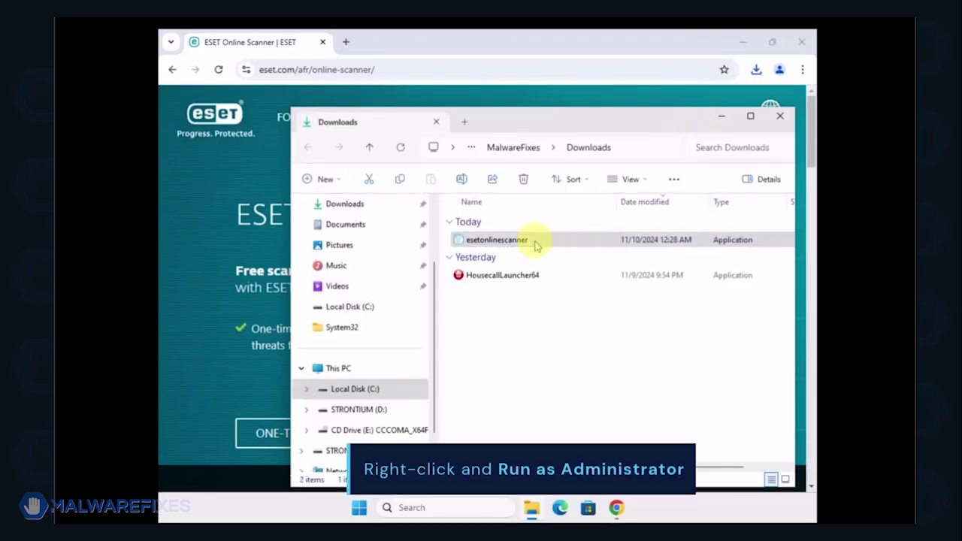
{"action": "right_click", "coordinate": [536, 246]}
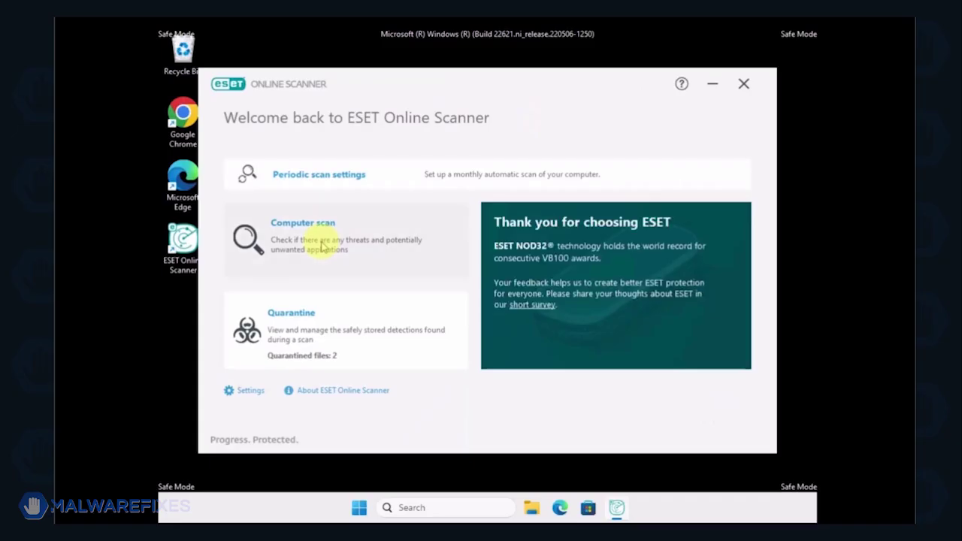
- Run a full computer scan in ESET Online Scanner, proceed past the results and close the application
{"action": "left_click", "coordinate": [323, 247]}
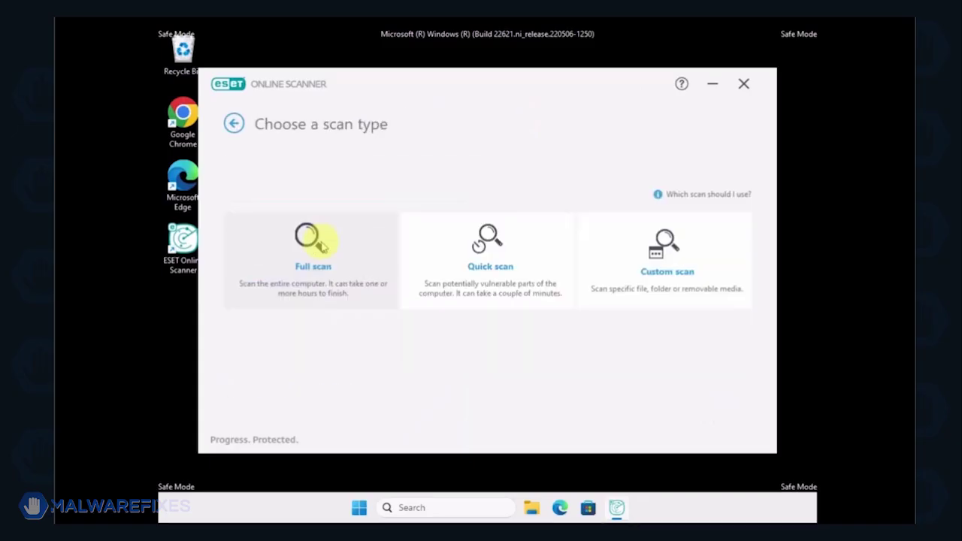
{"action": "left_click", "coordinate": [321, 245]}
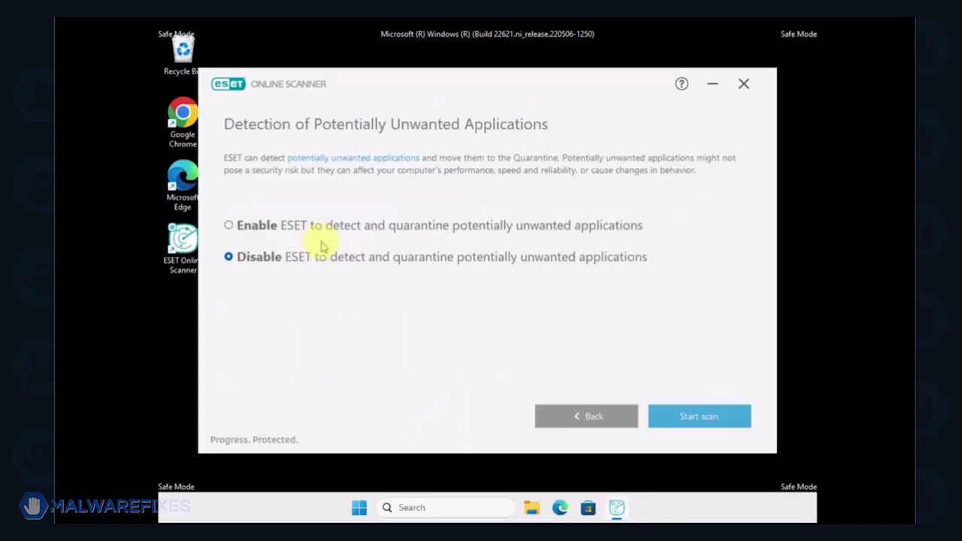
{"action": "left_click", "coordinate": [714, 426]}
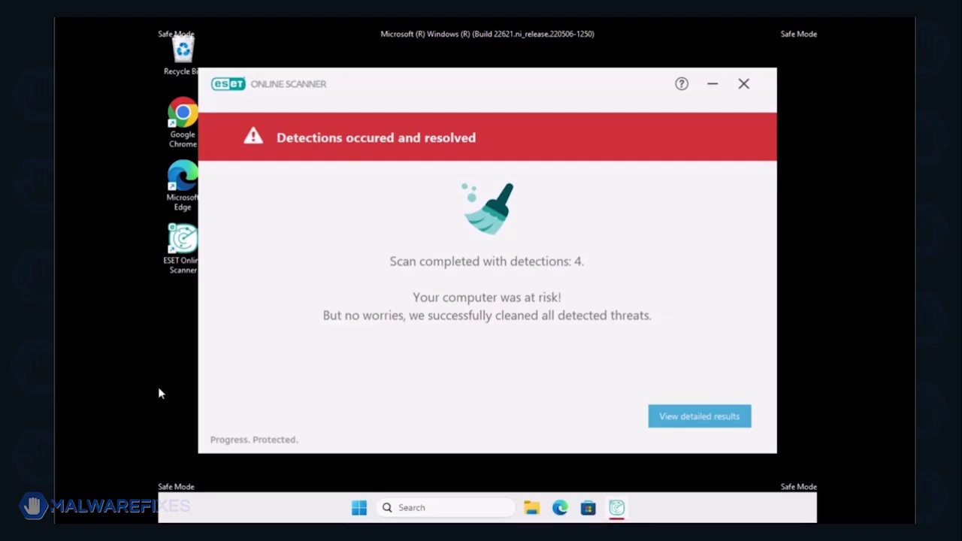
{"action": "left_click", "coordinate": [712, 423]}
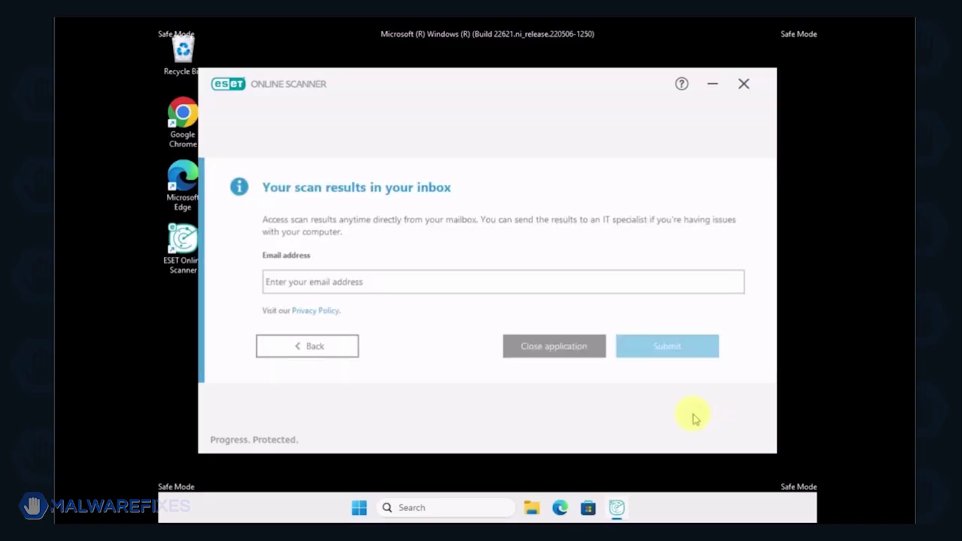
{"action": "left_click", "coordinate": [553, 347]}
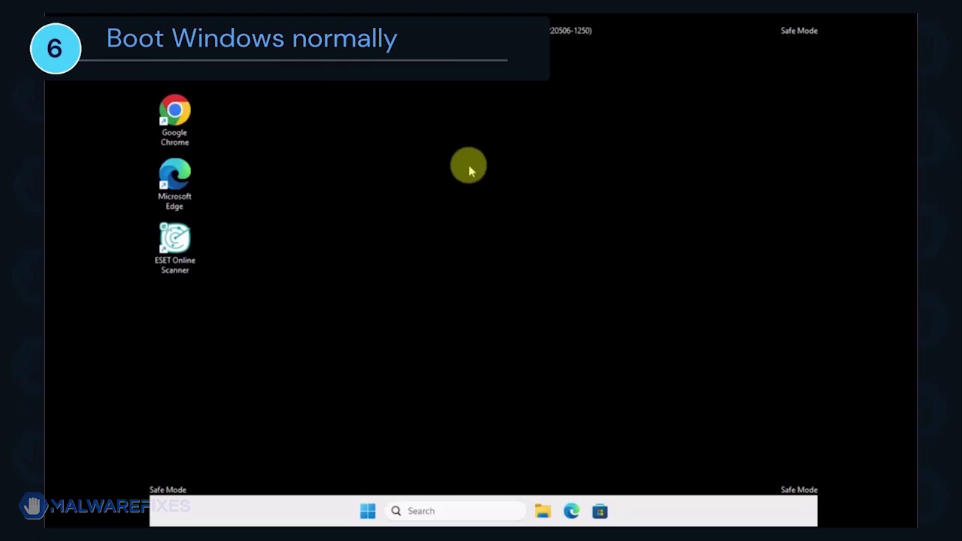
- Open System Configuration by running msconfig
{"action": "key", "text": "super+r"}
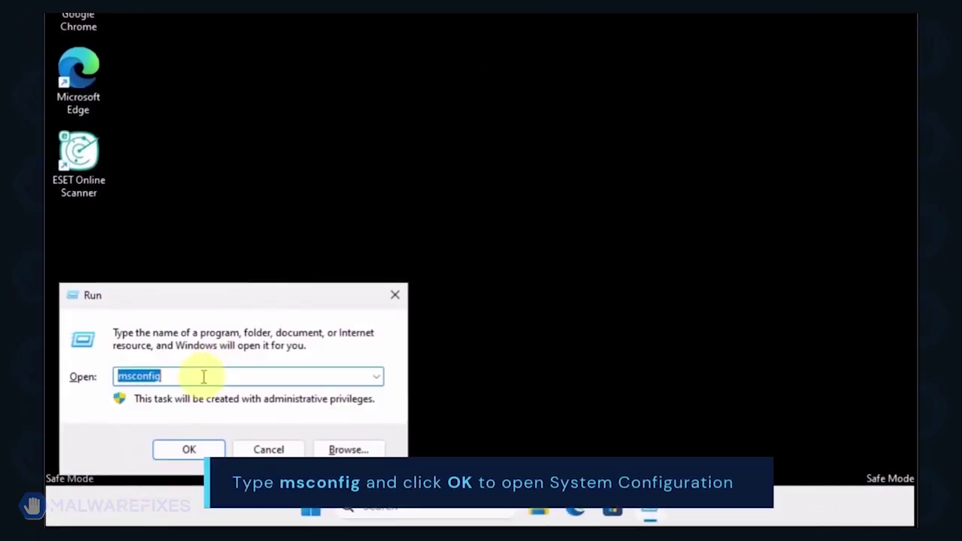
{"action": "left_click", "coordinate": [203, 376]}
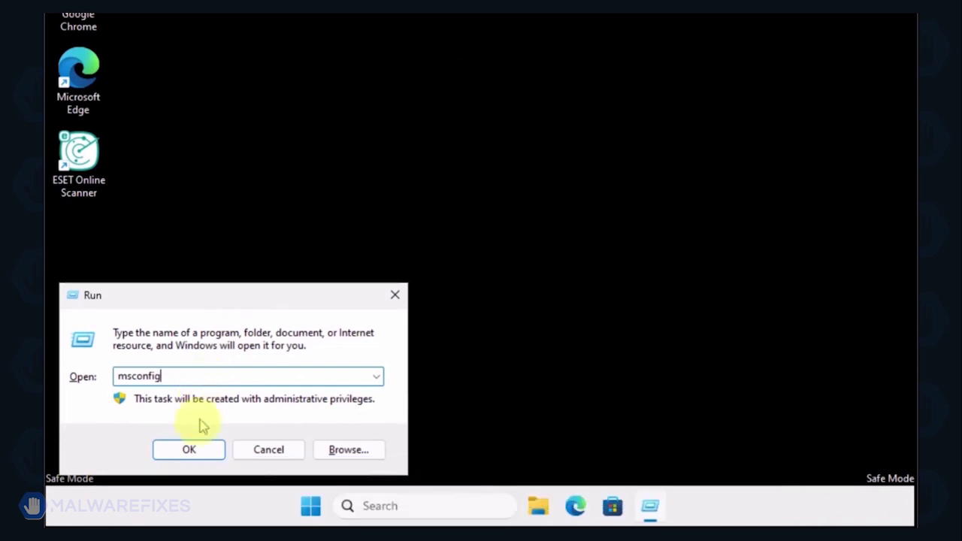
{"action": "left_click", "coordinate": [191, 451]}
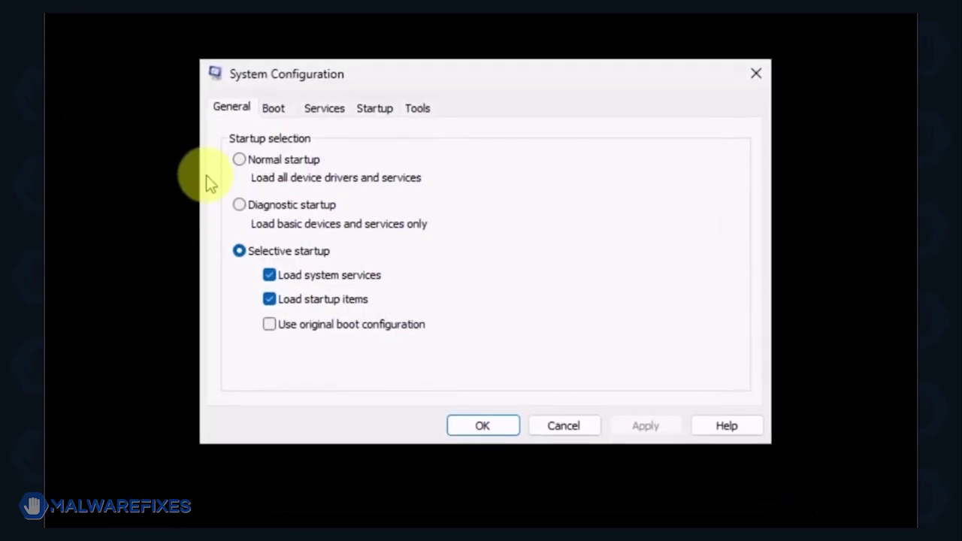
- Set the startup selection to Normal startup, apply it and restart the computer
{"action": "left_click", "coordinate": [239, 160]}
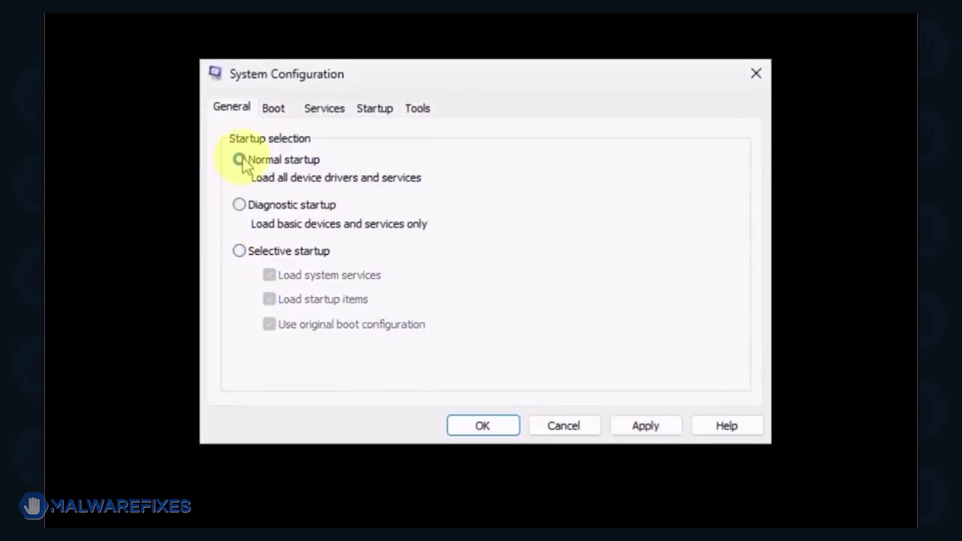
{"action": "left_click", "coordinate": [632, 424]}
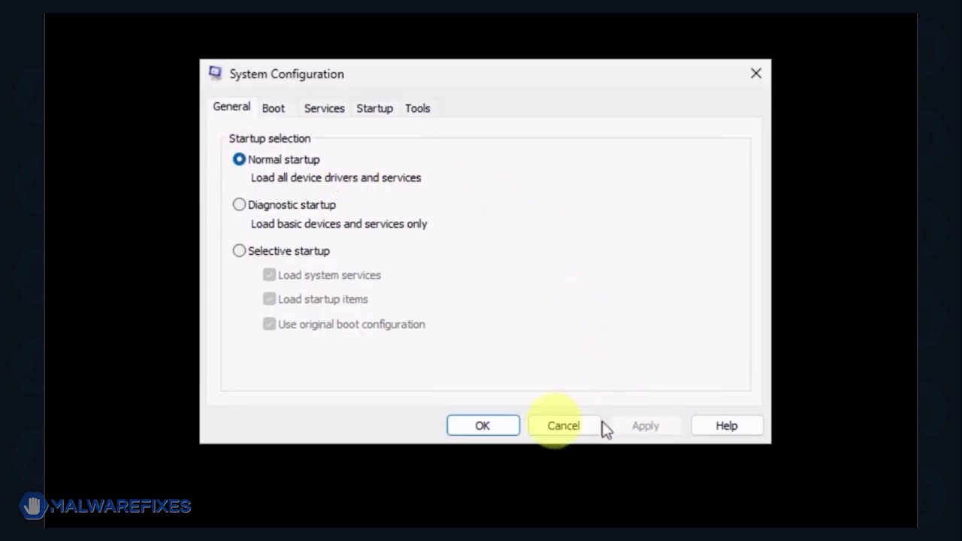
{"action": "left_click", "coordinate": [466, 425]}
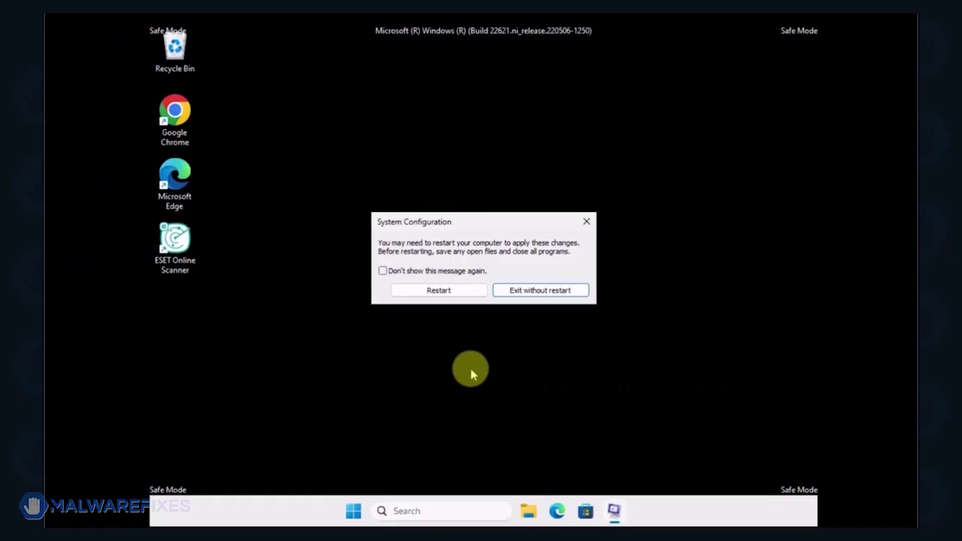
{"action": "left_click", "coordinate": [450, 293]}
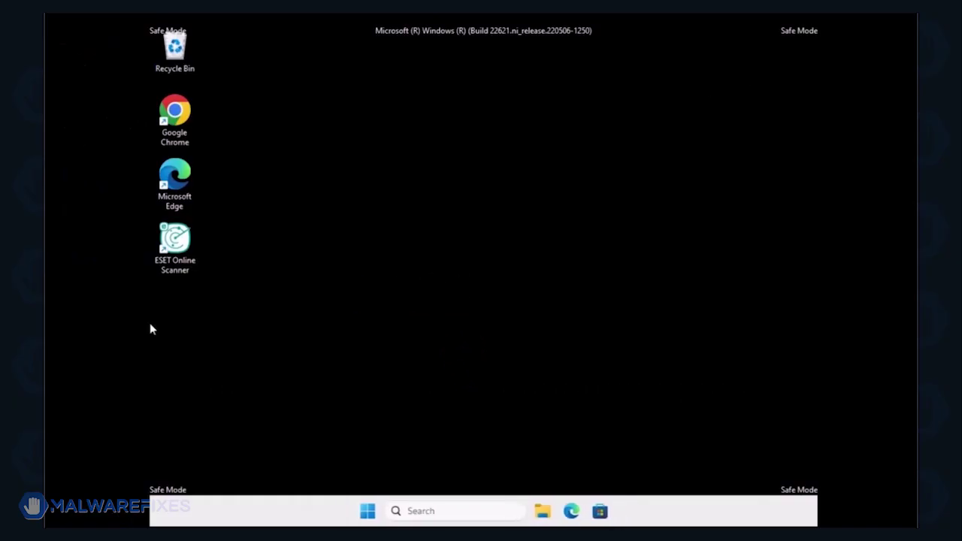